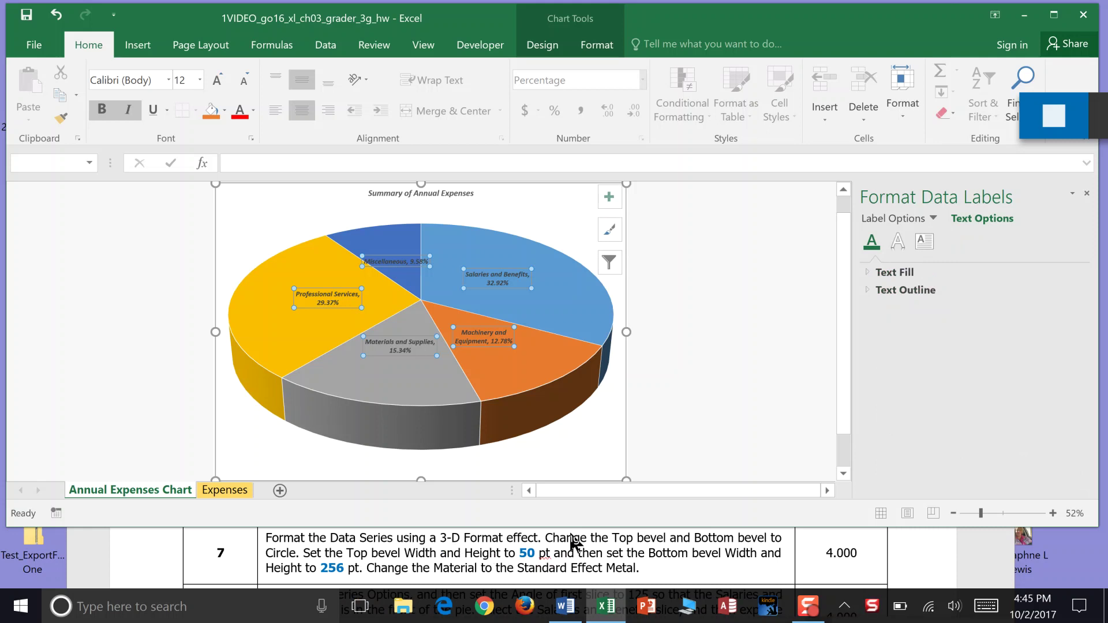
- Open the data labels' Text Effects and expand 3-D Format to reveal Top bevel, Bottom bevel and Depth
left_click(873, 270)
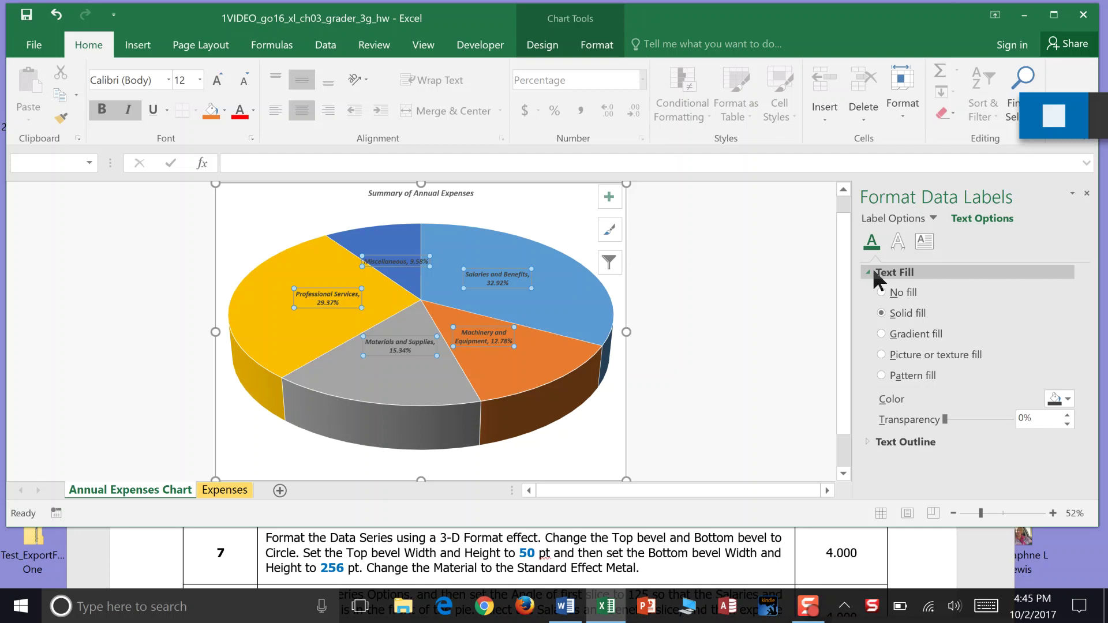
left_click(873, 270)
left_click(894, 242)
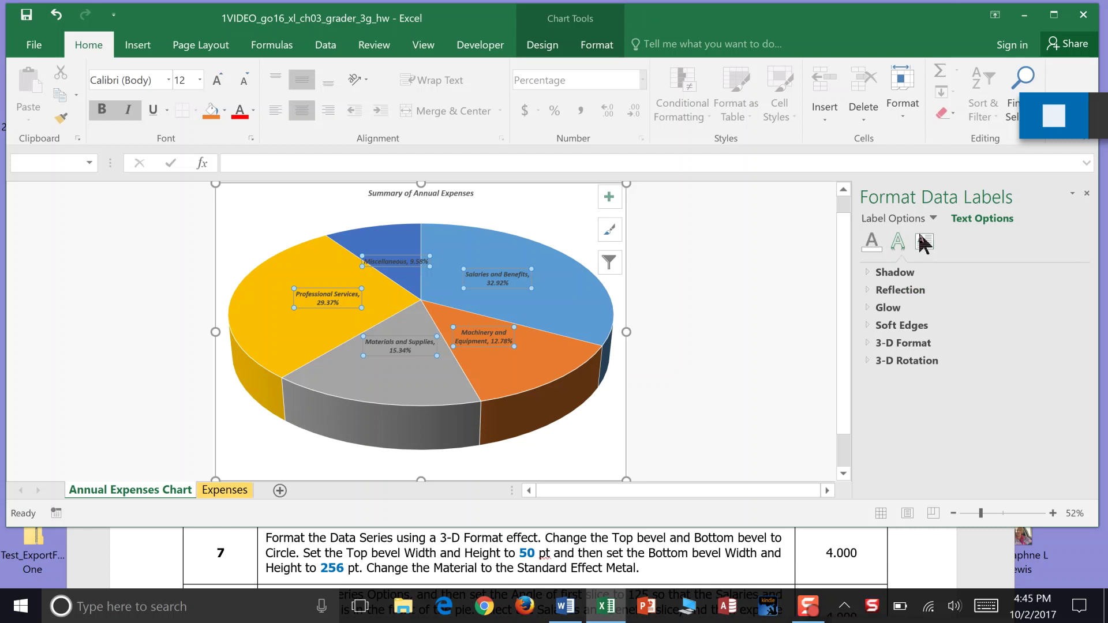
left_click(910, 346)
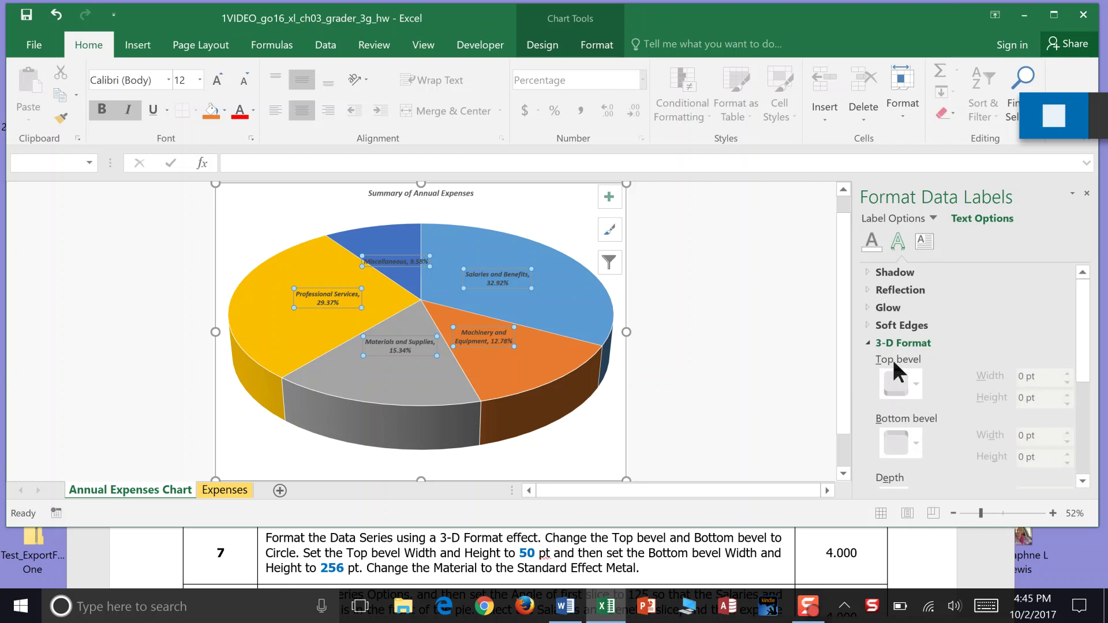
mouse_move(1080, 359)
left_mouse_down()
mouse_move(1095, 472)
mouse_move(1091, 371)
left_mouse_up()
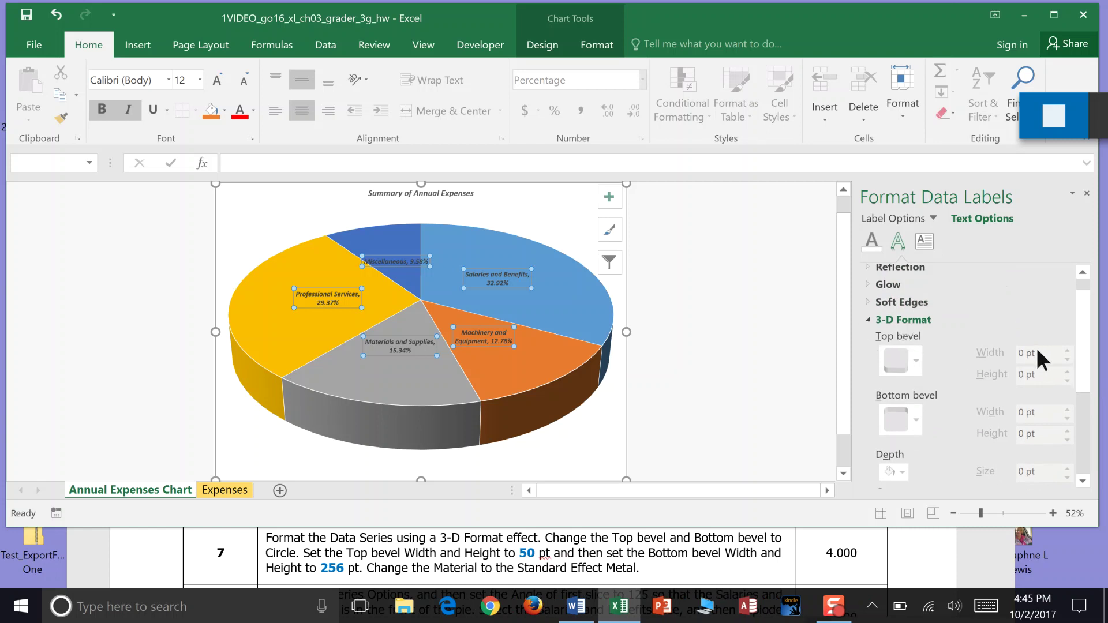
left_click(904, 319)
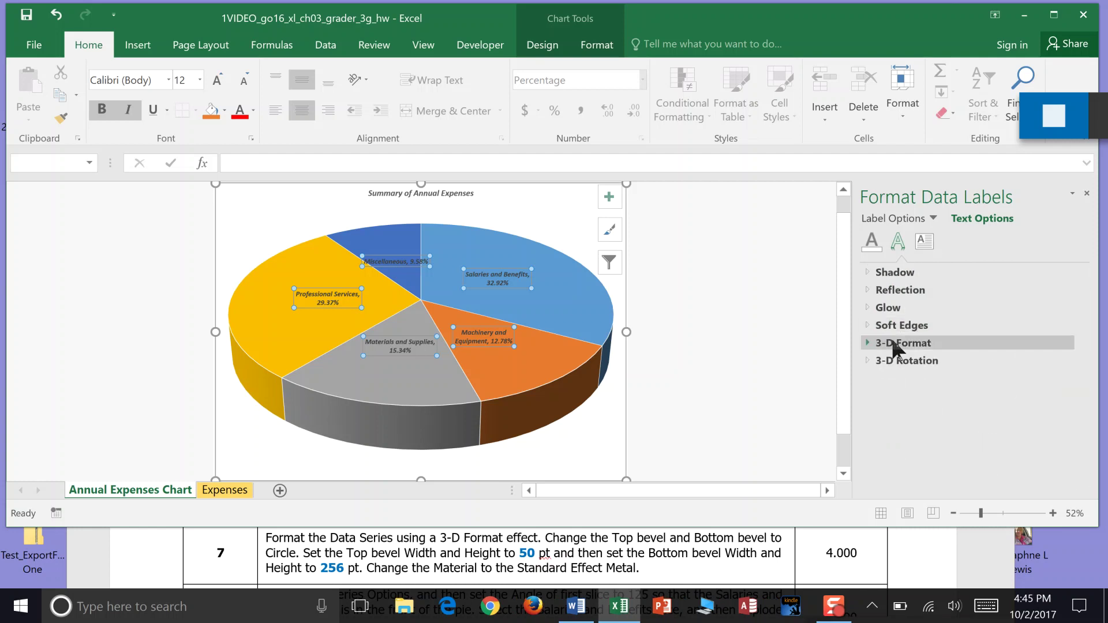
left_click(892, 342)
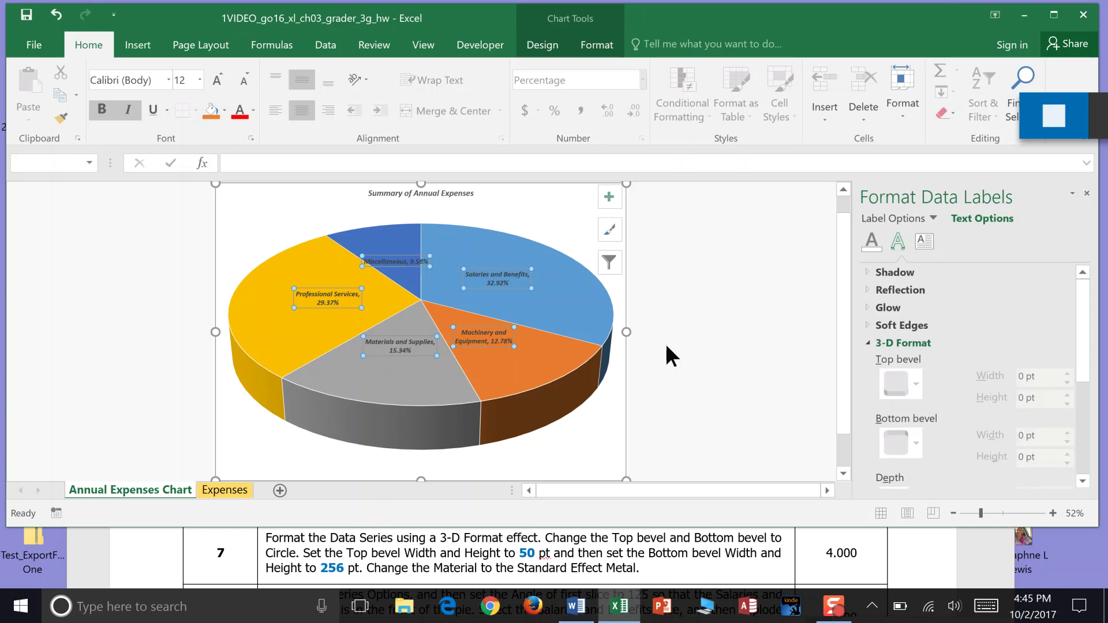
left_click(548, 226)
- Select the pie's data series, review its slice angle and explosion settings, then reselect the data labels
left_click(483, 247)
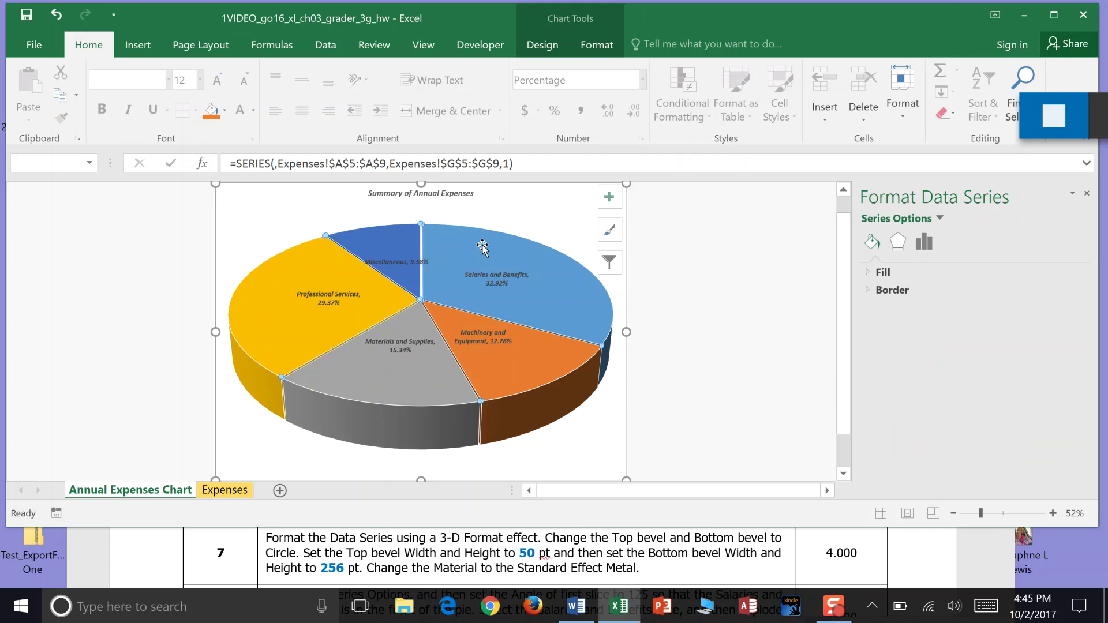
left_click(925, 243)
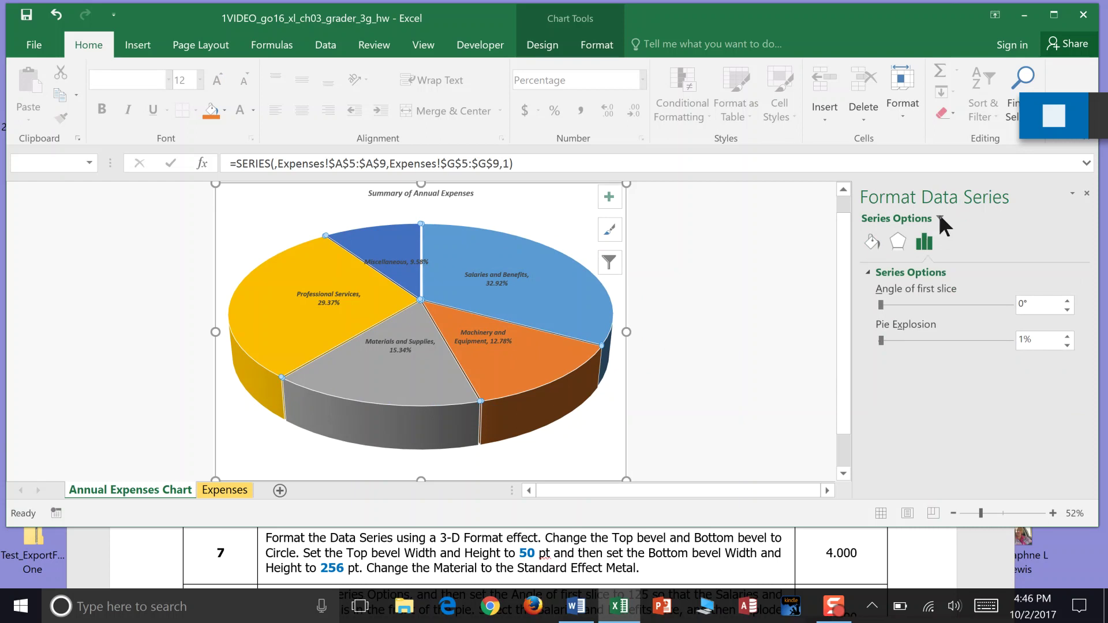
left_click(940, 218)
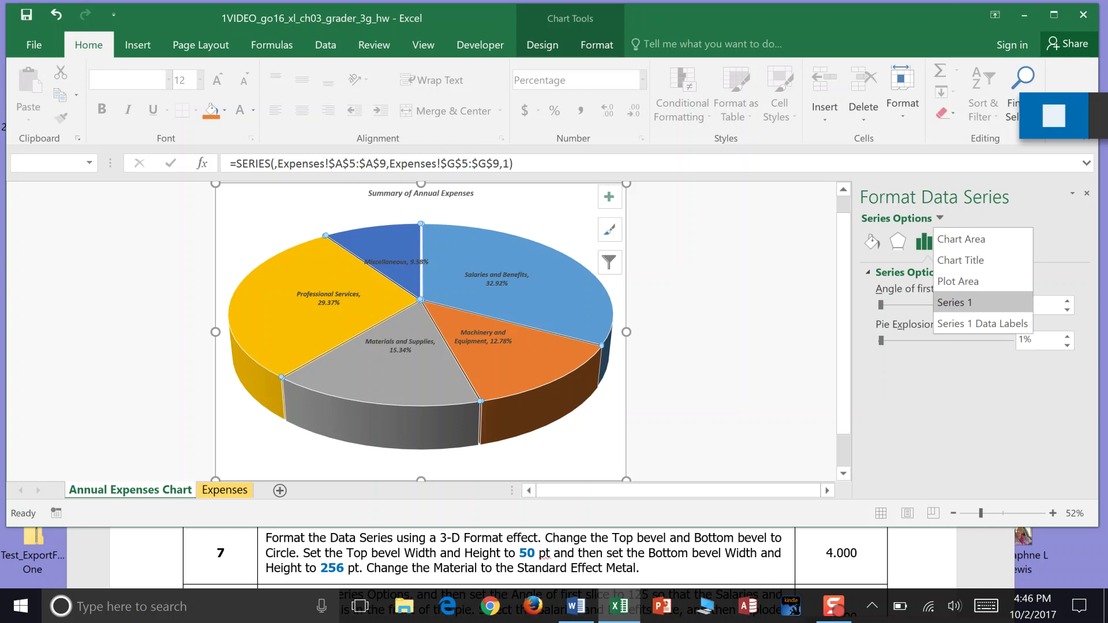
left_click(1054, 115)
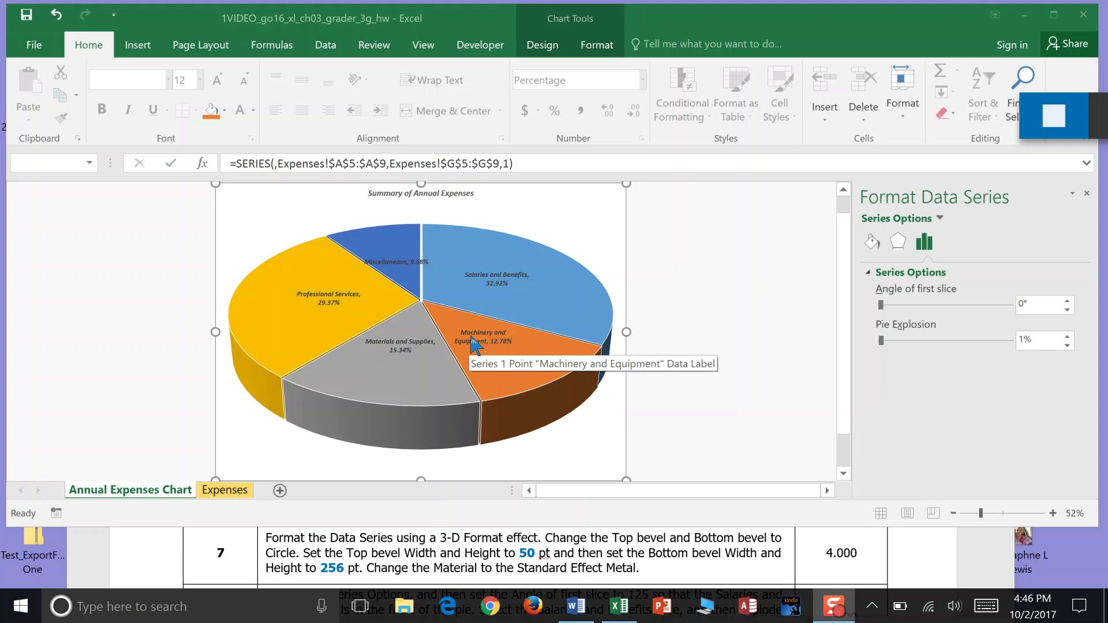
left_click(926, 241)
left_click(871, 268)
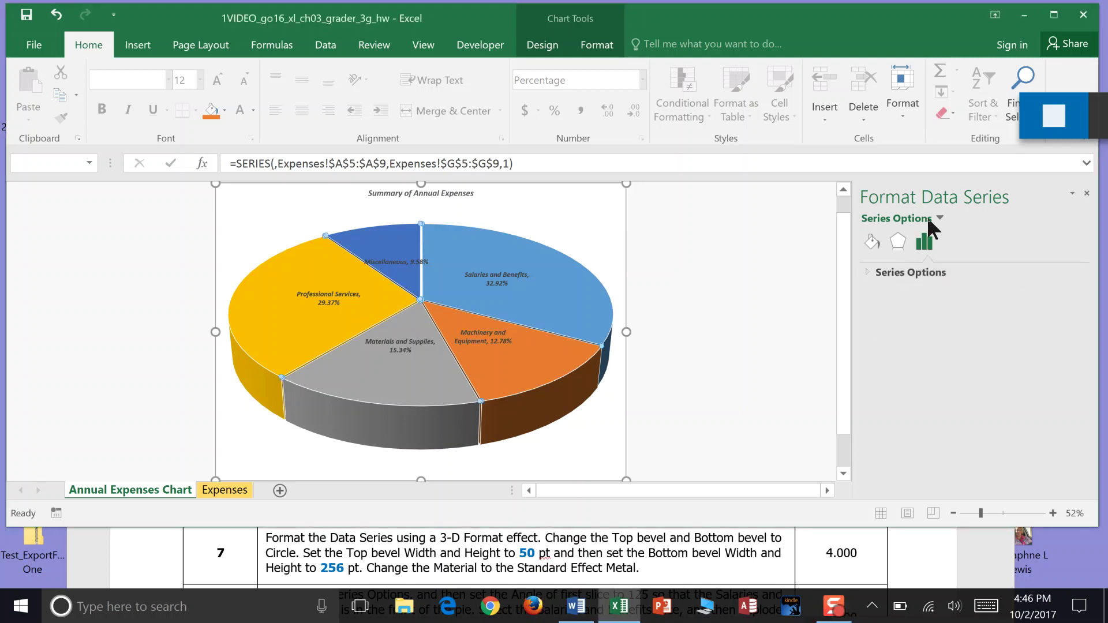
left_click(495, 335)
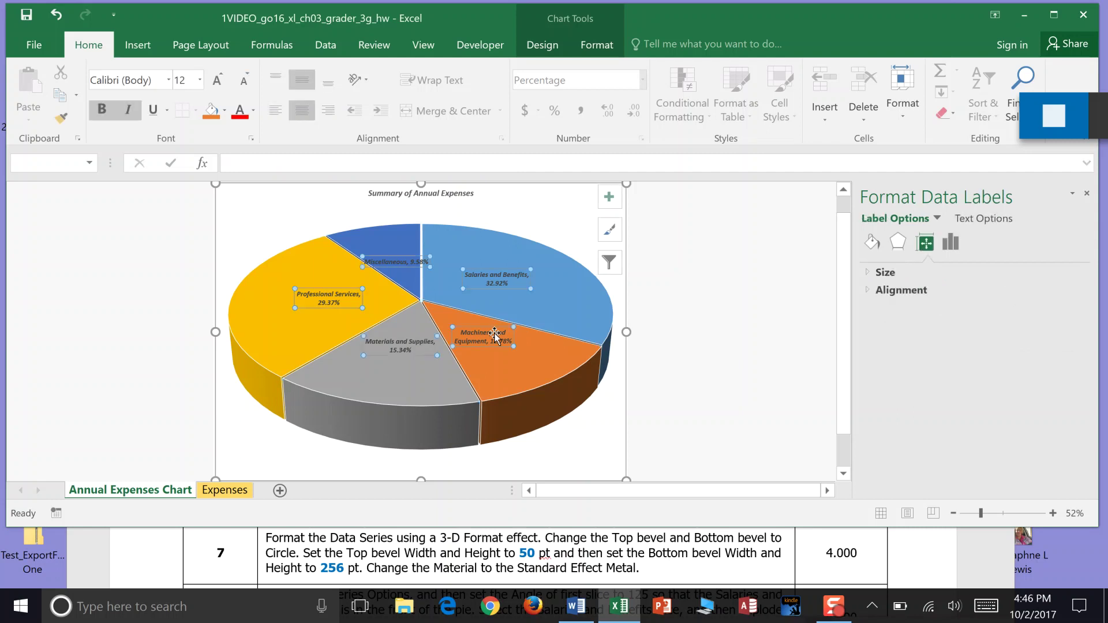
- Reselect the data labels and revisit their text outline, Text Effects, 3-D Rotation and 3-D Format settings
left_click(583, 309)
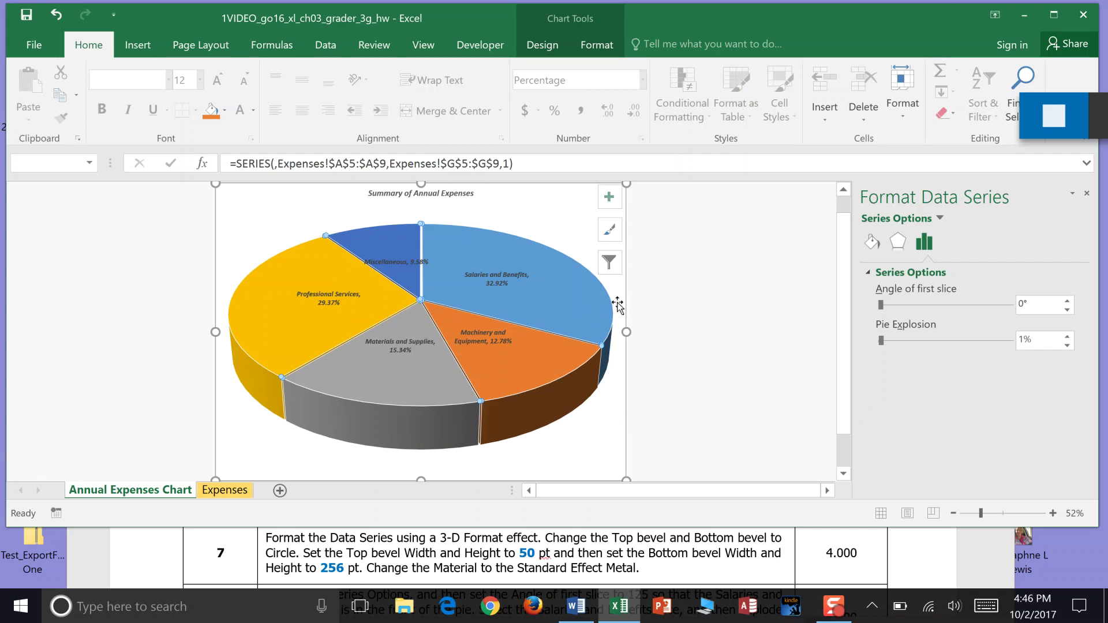
left_click(505, 289)
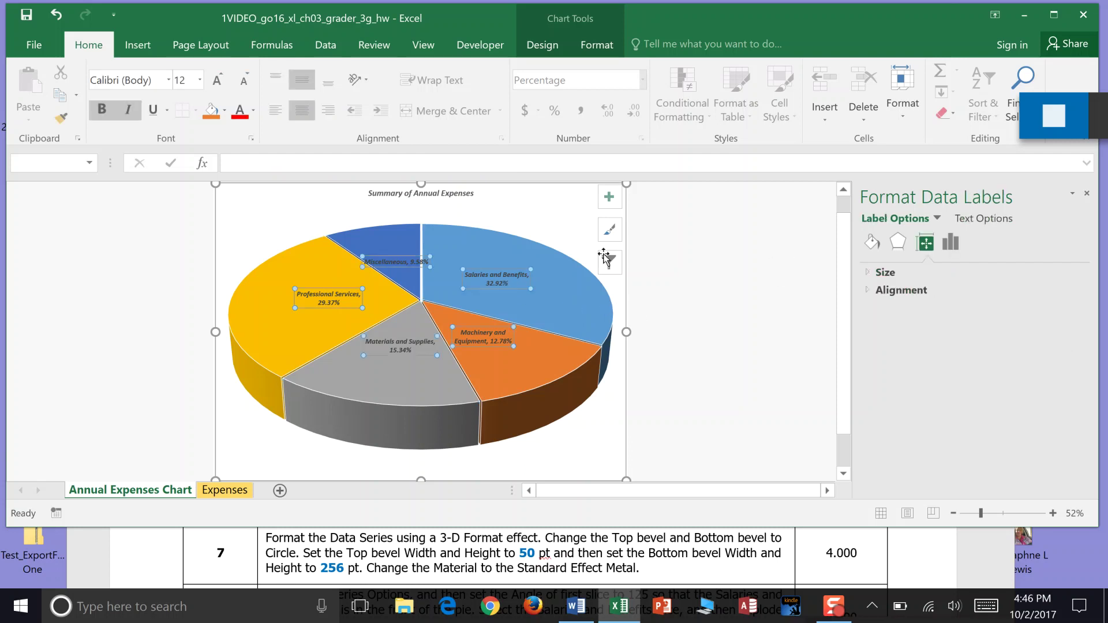
left_click(975, 223)
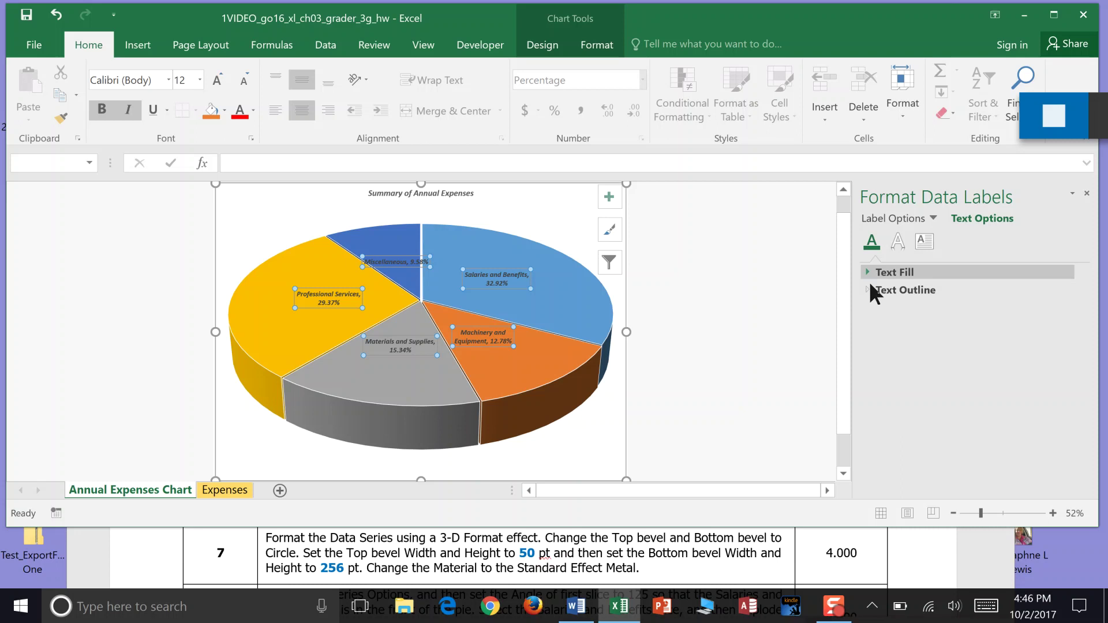
left_click(868, 285)
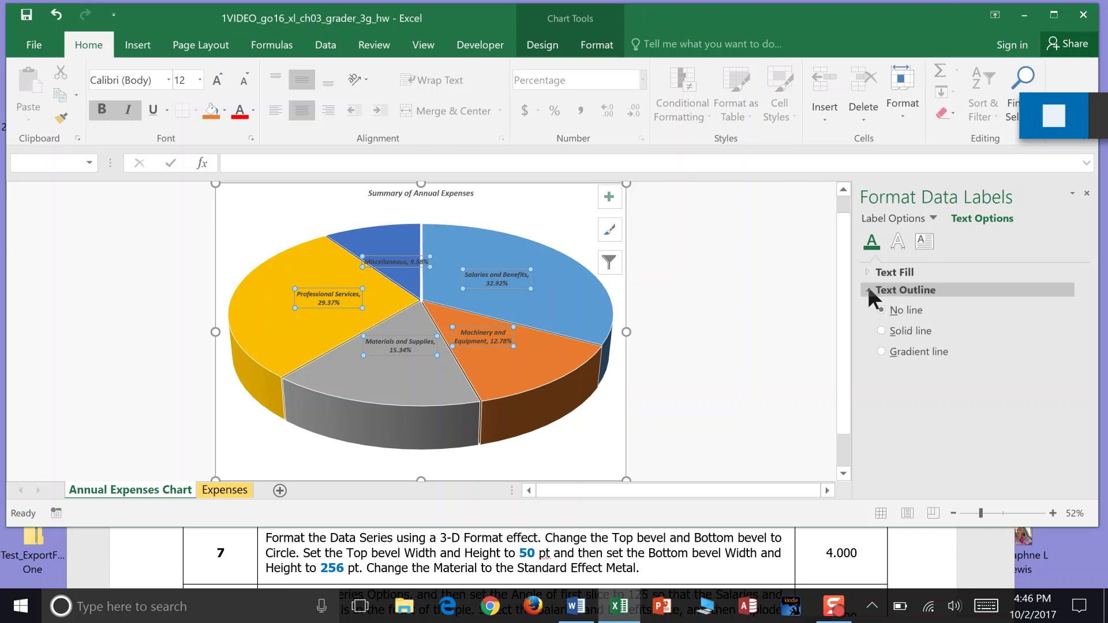
left_click(900, 240)
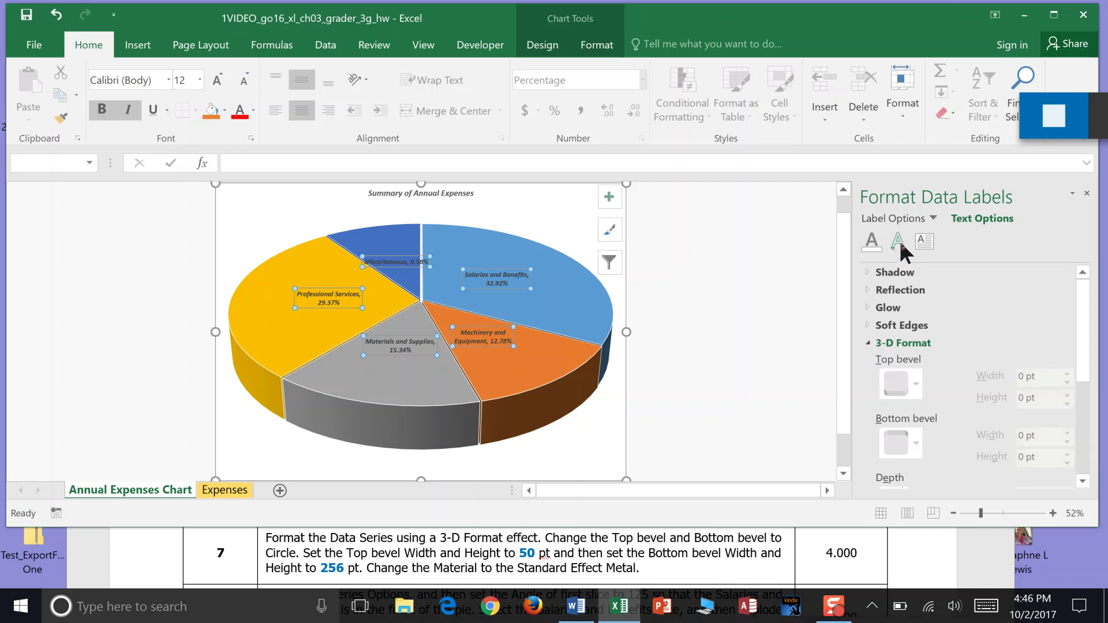
left_click(904, 344)
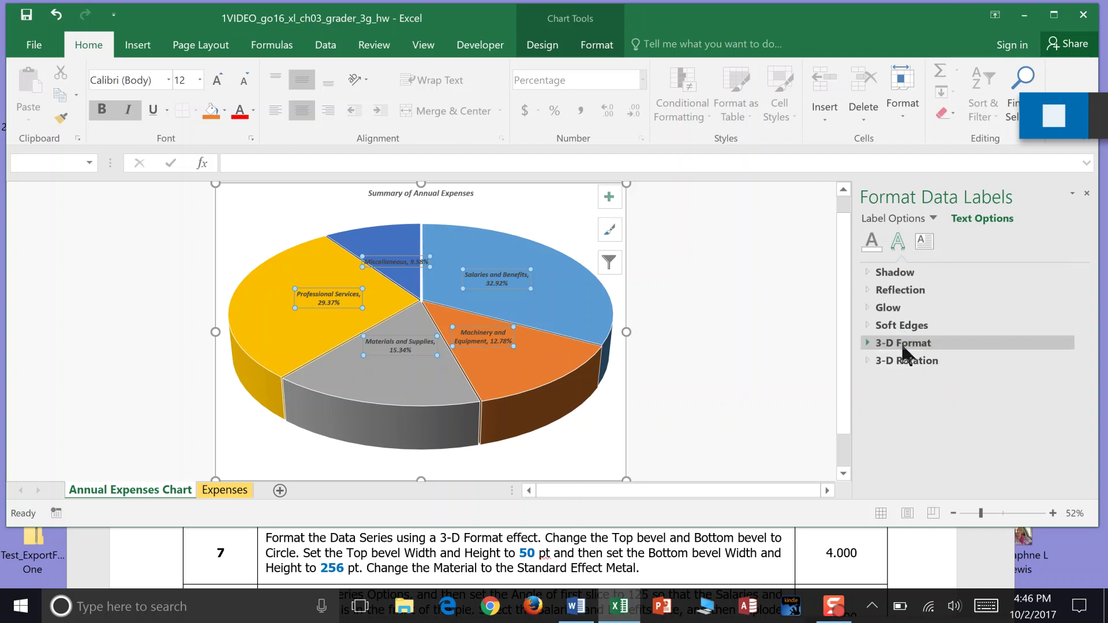
left_click(898, 362)
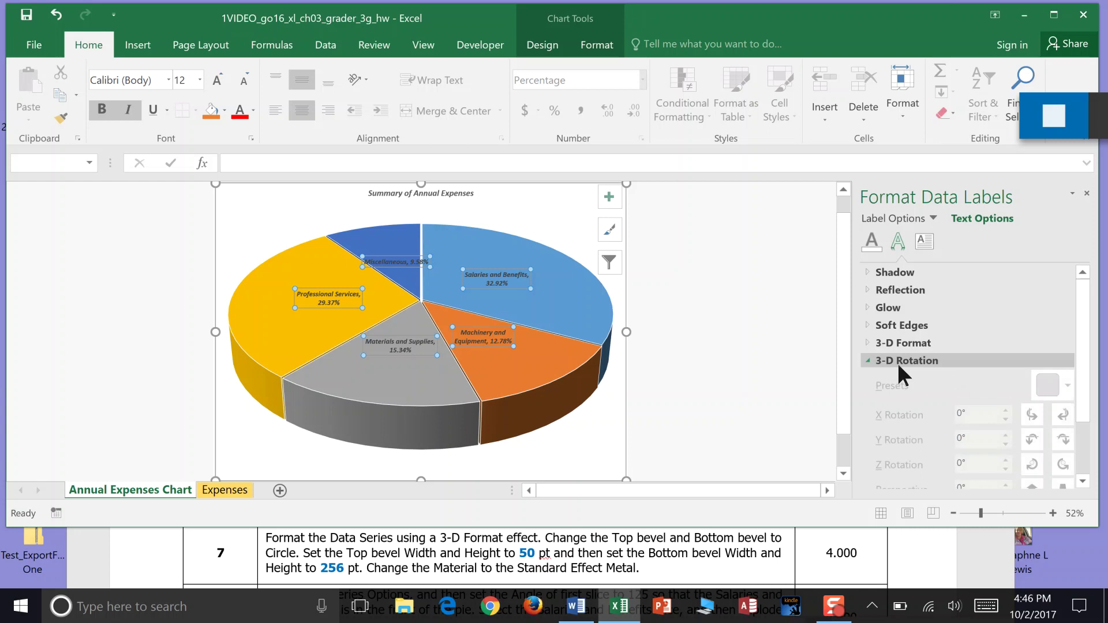
left_click(900, 343)
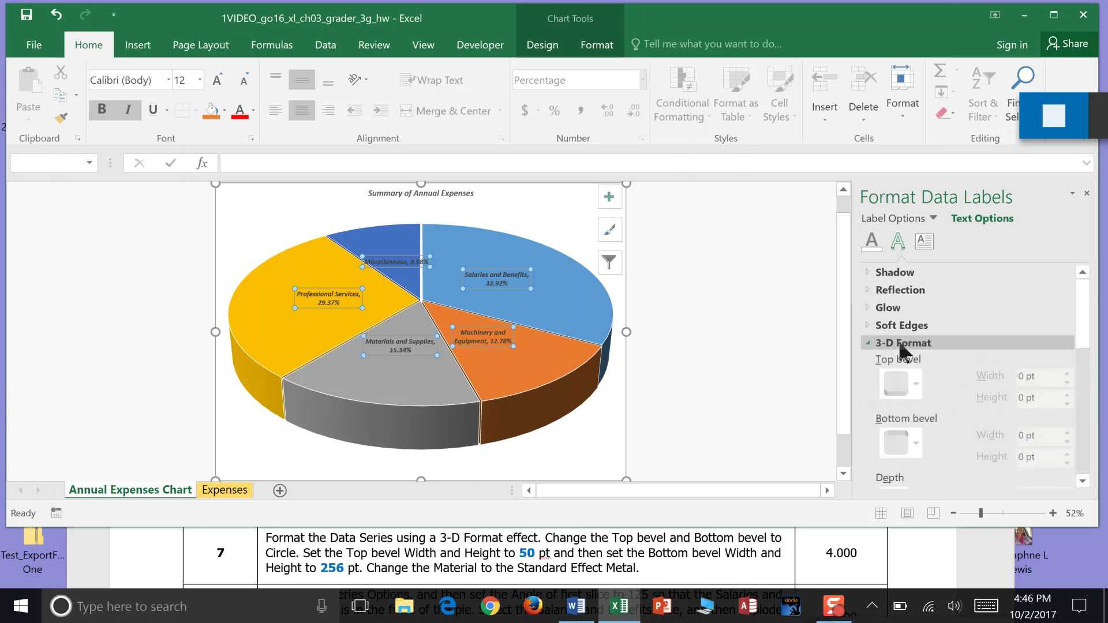
- Click through individual slices until only the Salaries and Benefits slice is selected
left_click(593, 301)
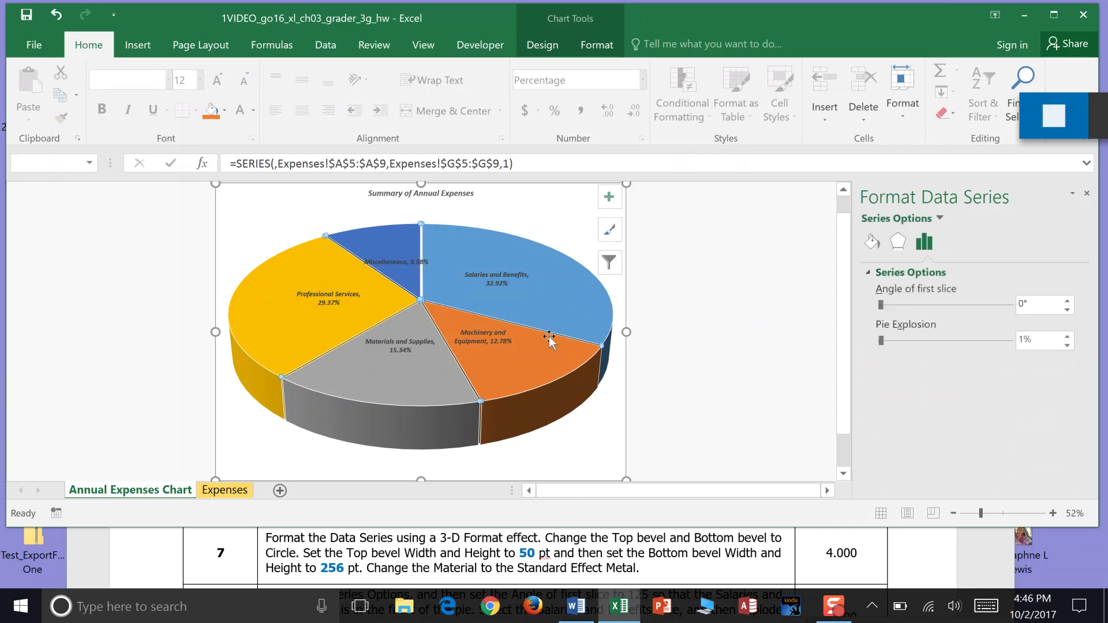
left_click(517, 372)
left_click(410, 378)
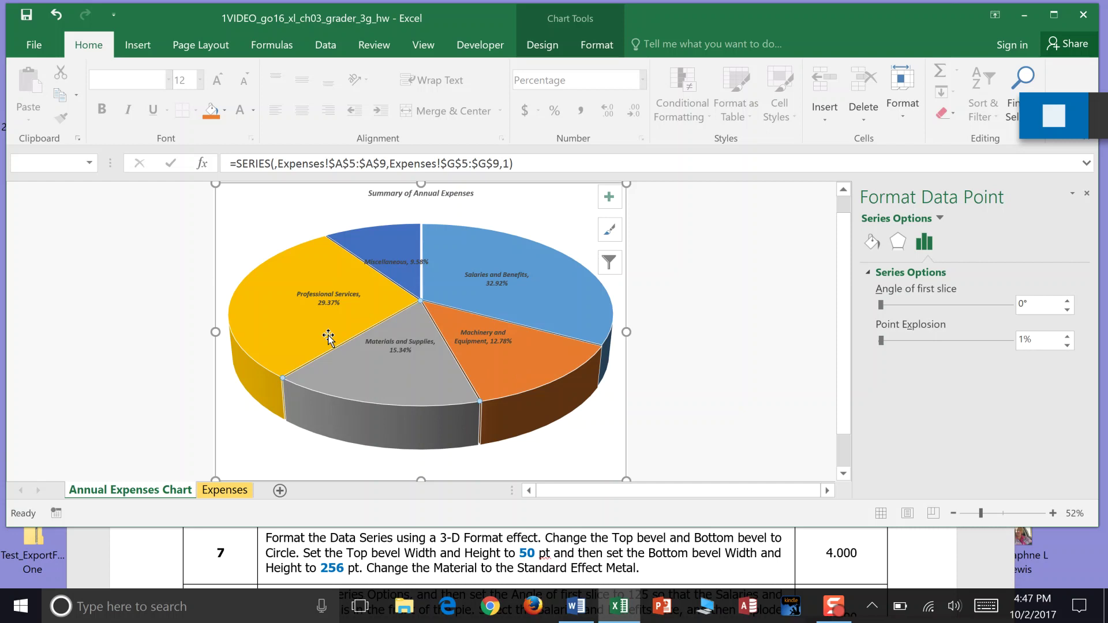
left_click(313, 334)
left_click(566, 294)
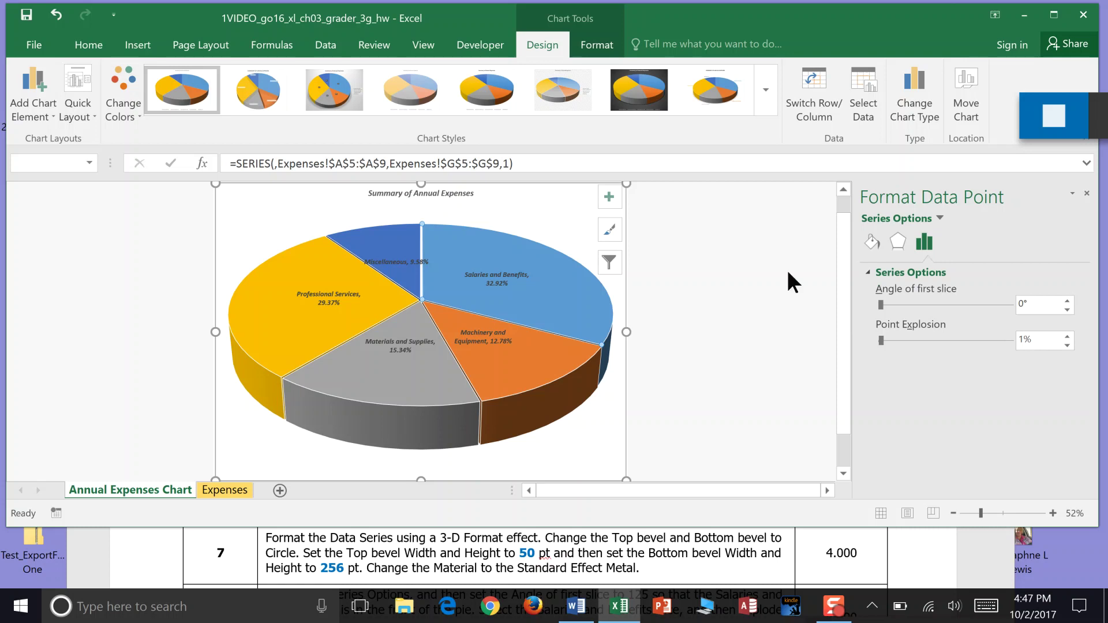
- Select the data labels and browse their label, text outline, text box and 3-D effect options
left_click(491, 337)
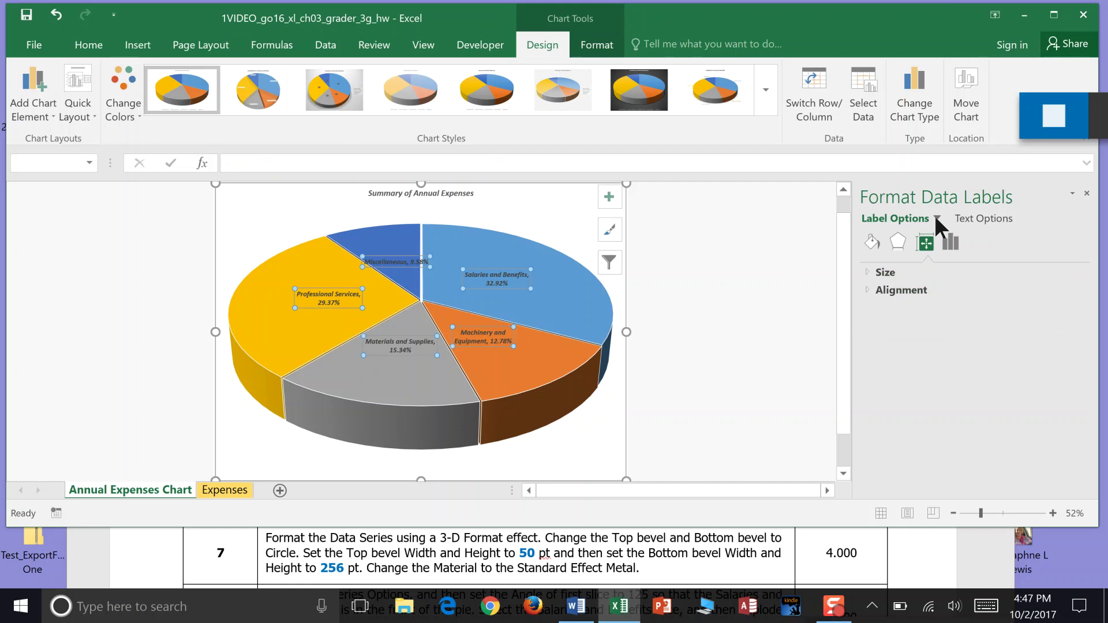
left_click(950, 243)
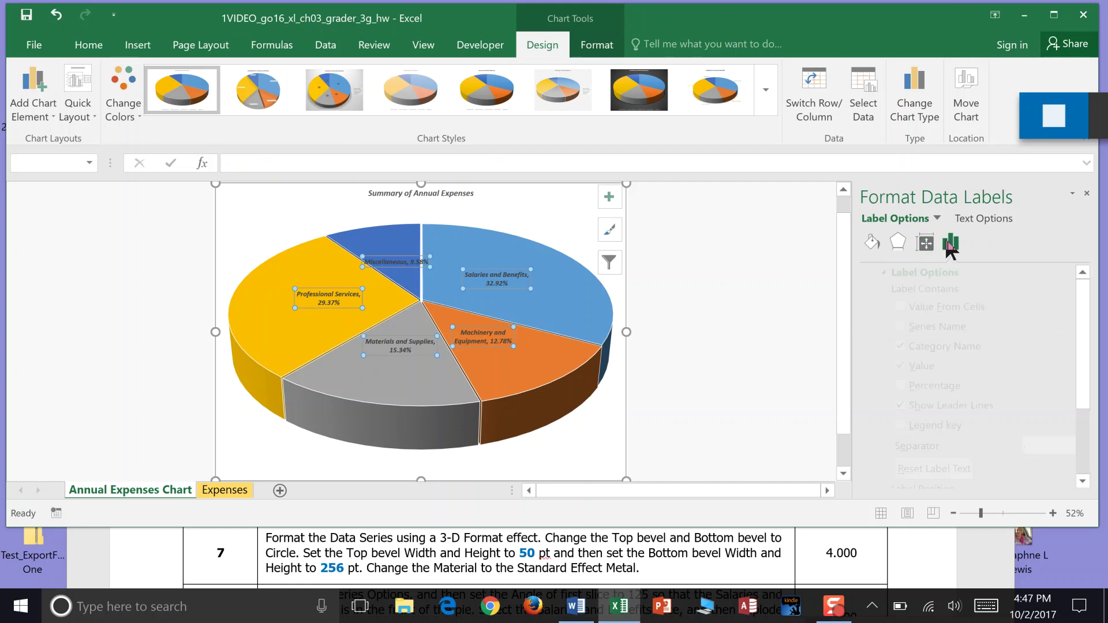
left_click(982, 220)
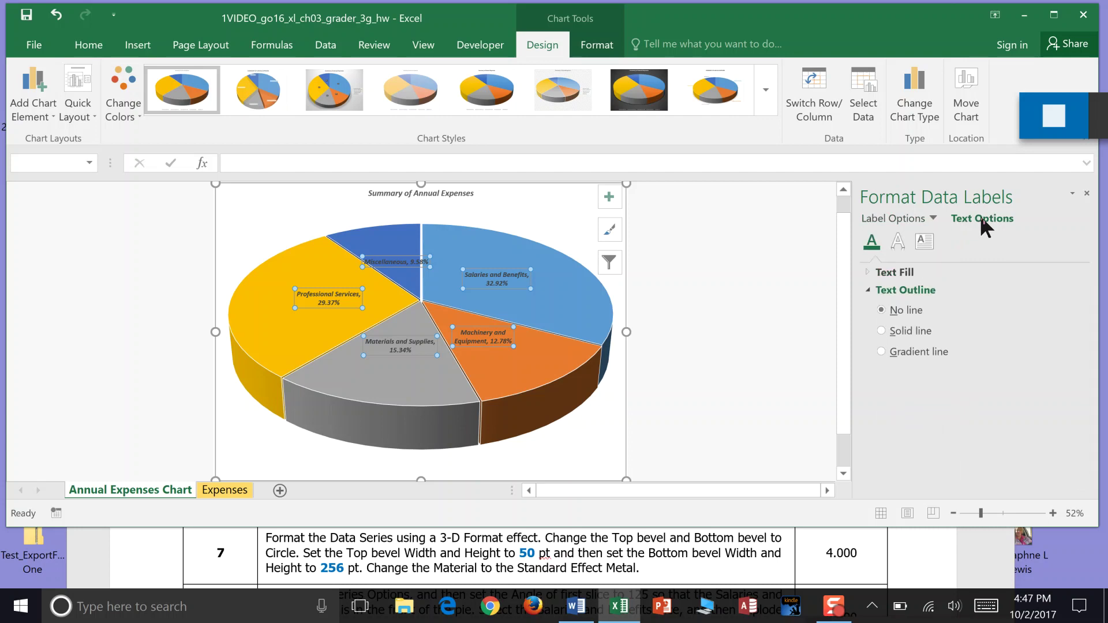
left_click(868, 289)
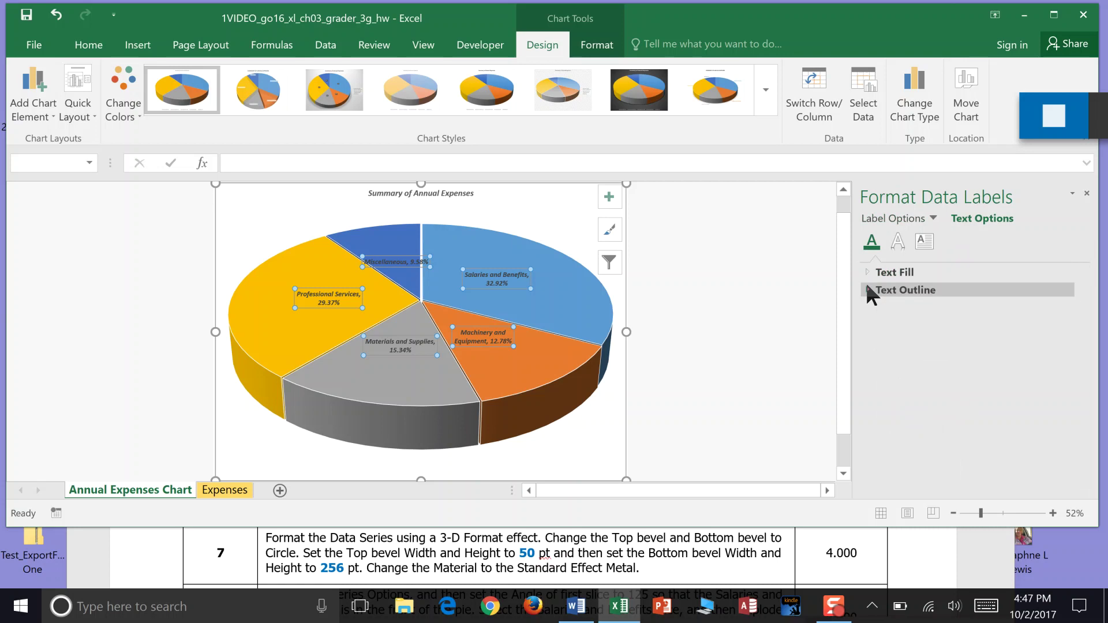
left_click(898, 240)
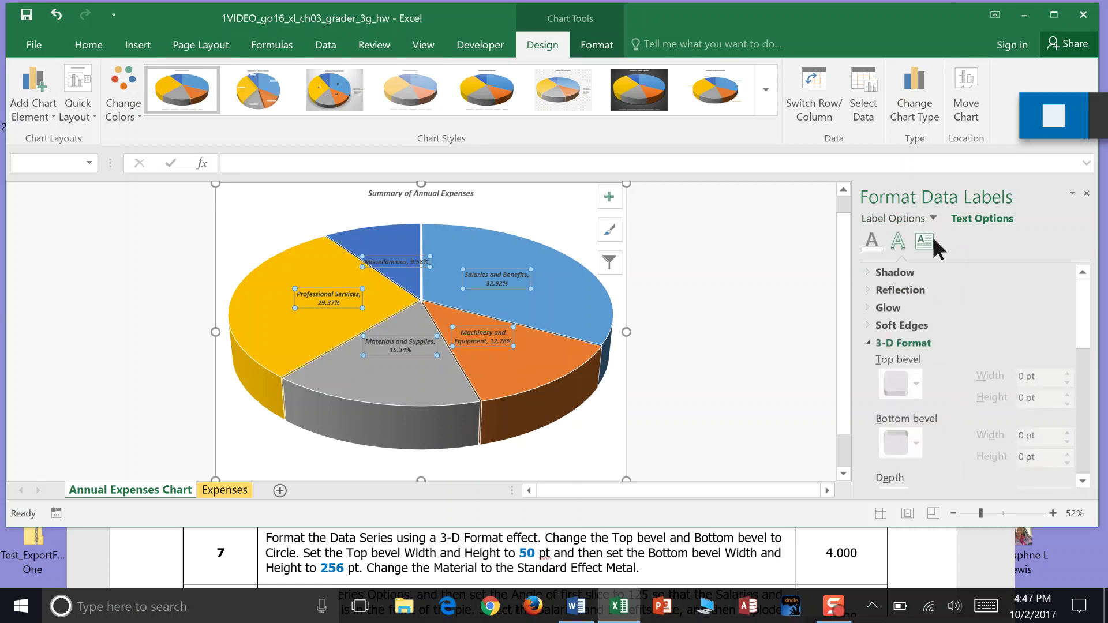
left_click(924, 241)
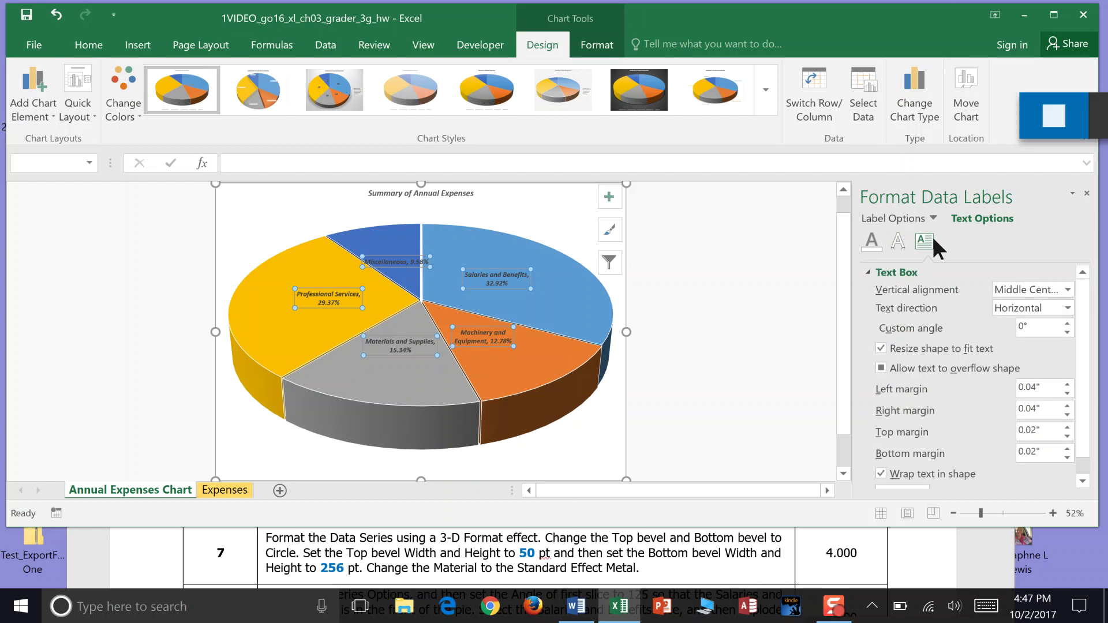
left_click(902, 244)
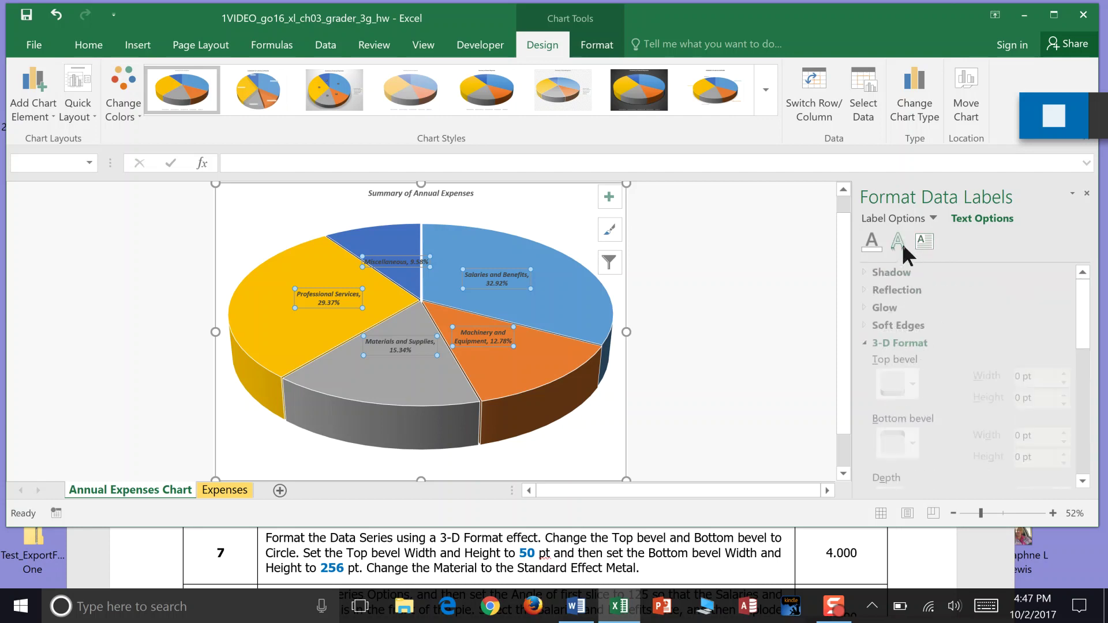
left_click(903, 343)
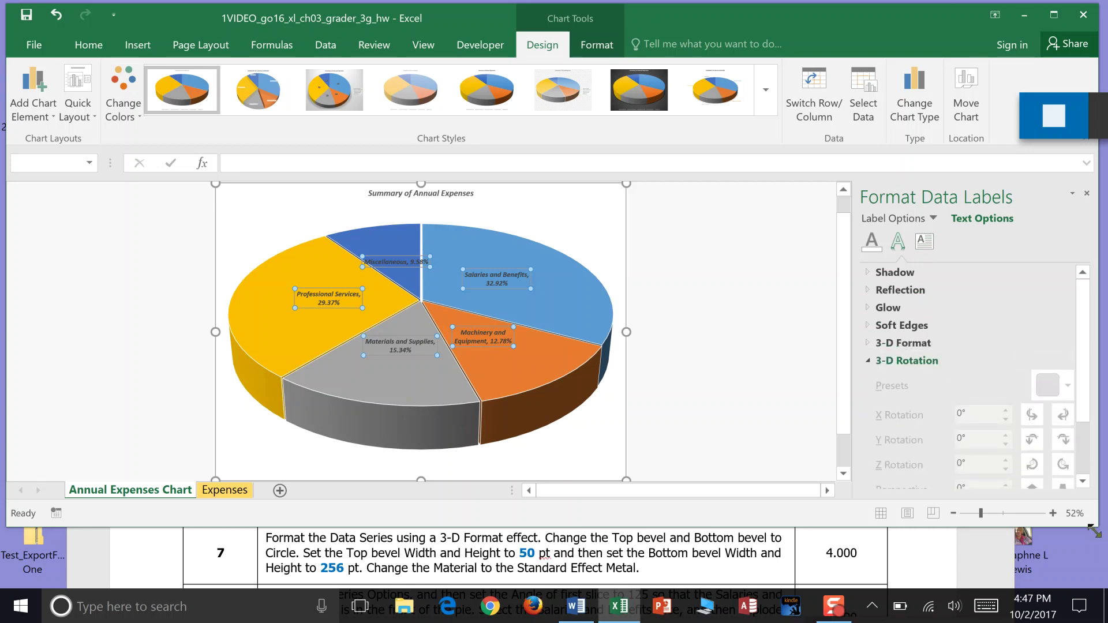
- Enlarge the Excel window, expand the labels' 3-D Format, and select the whole pie series
left_click_drag(1093, 534, 1092, 584)
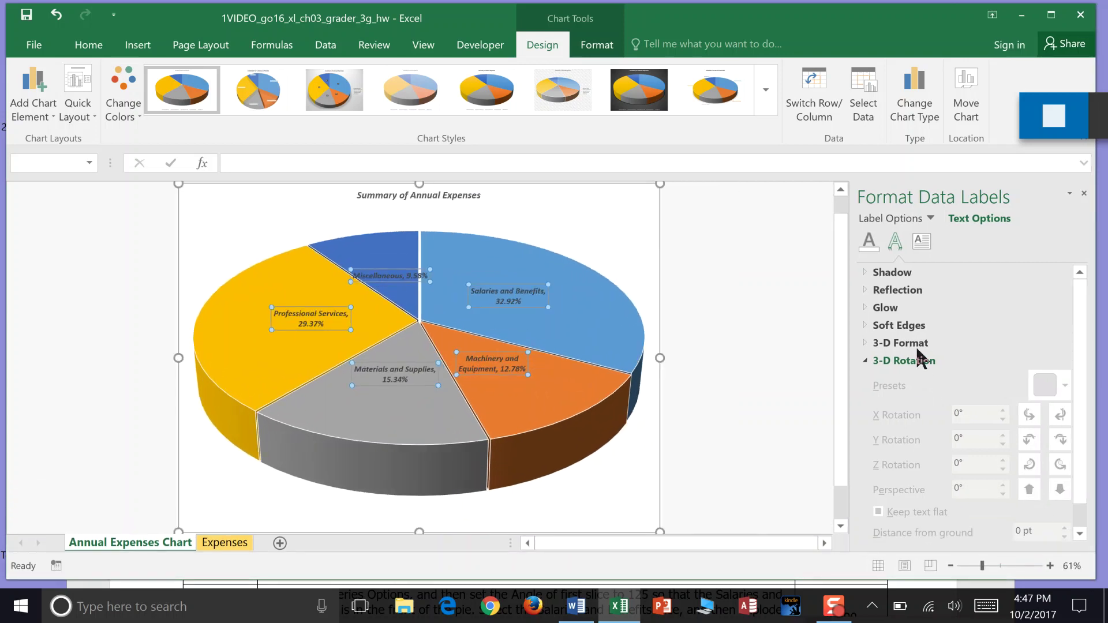
left_click(898, 344)
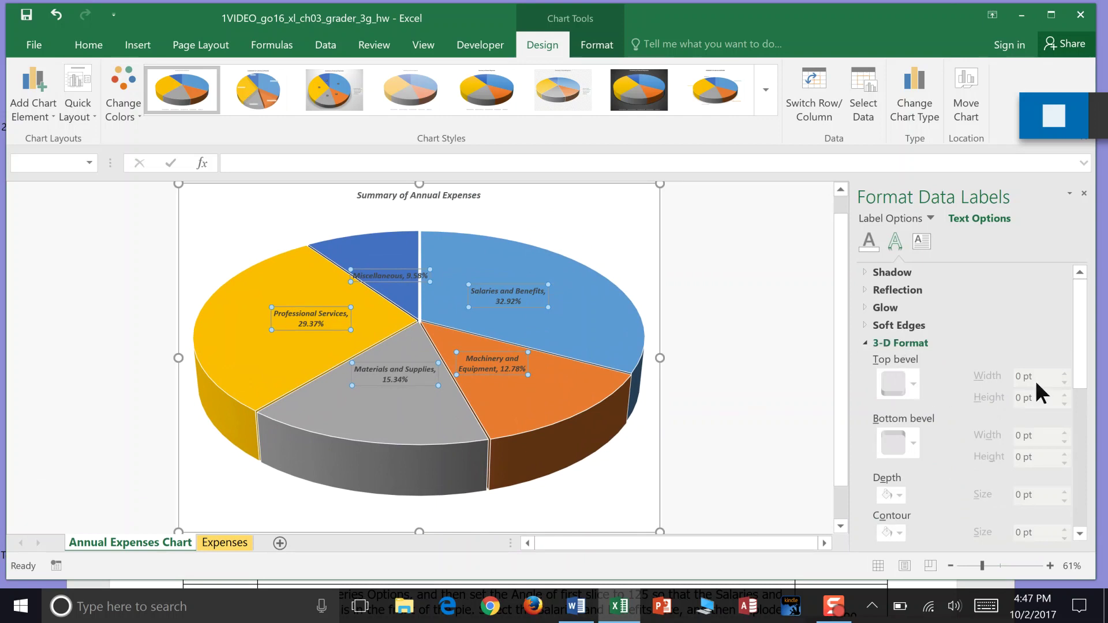
left_click_drag(1095, 579, 1097, 591)
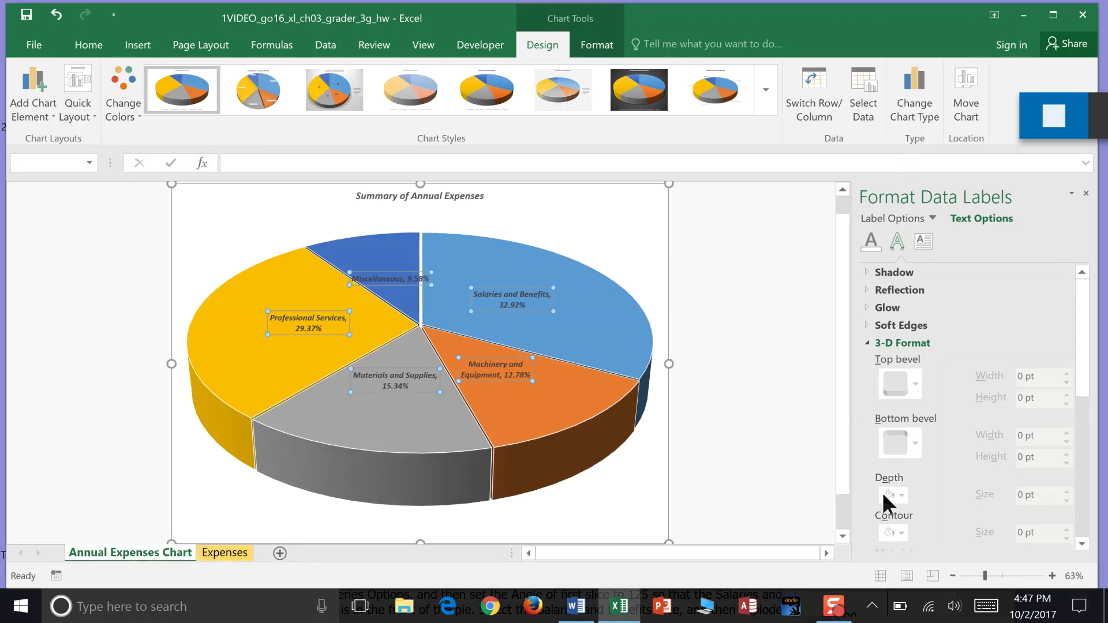
left_click(634, 343)
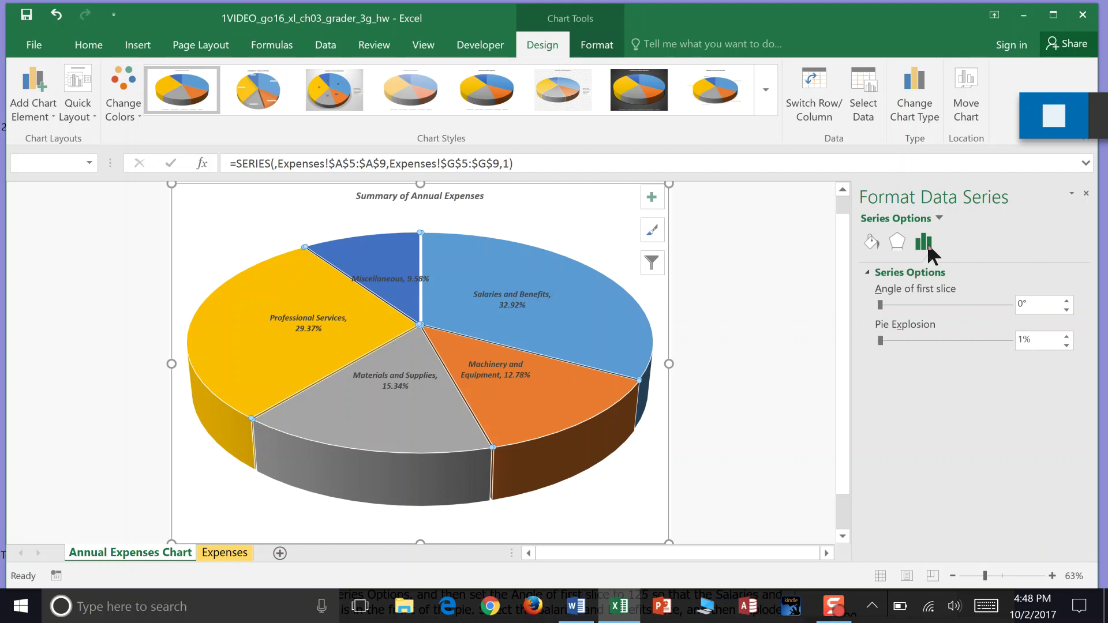
- Browse Chart Styles and the Format tab's Shape Effects for the data labels, then view the Word instructions
left_click(766, 90)
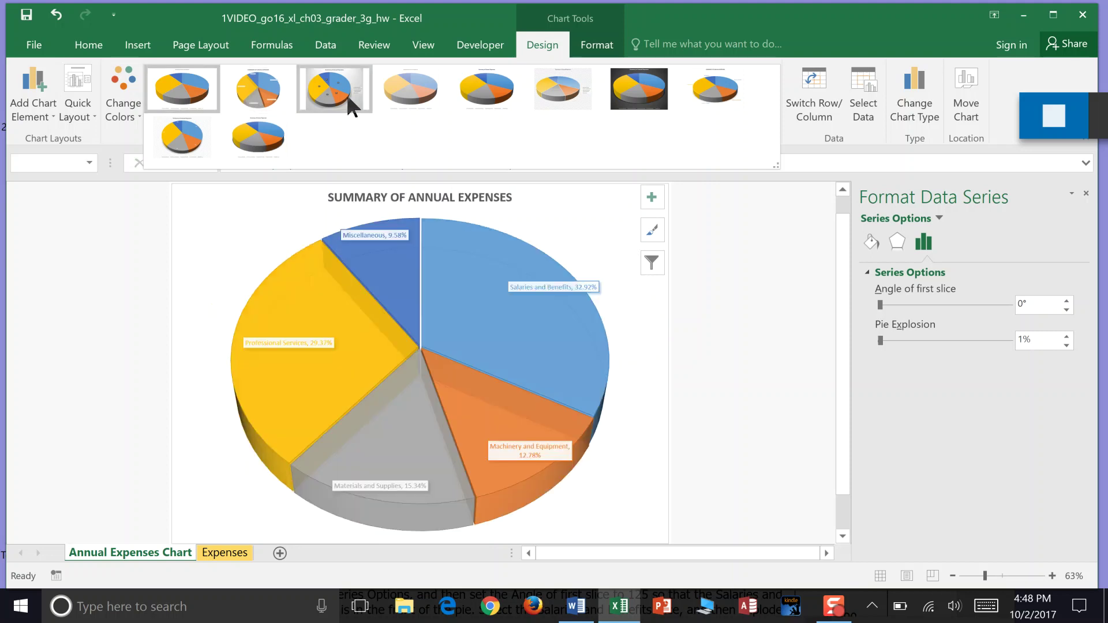
left_click(597, 44)
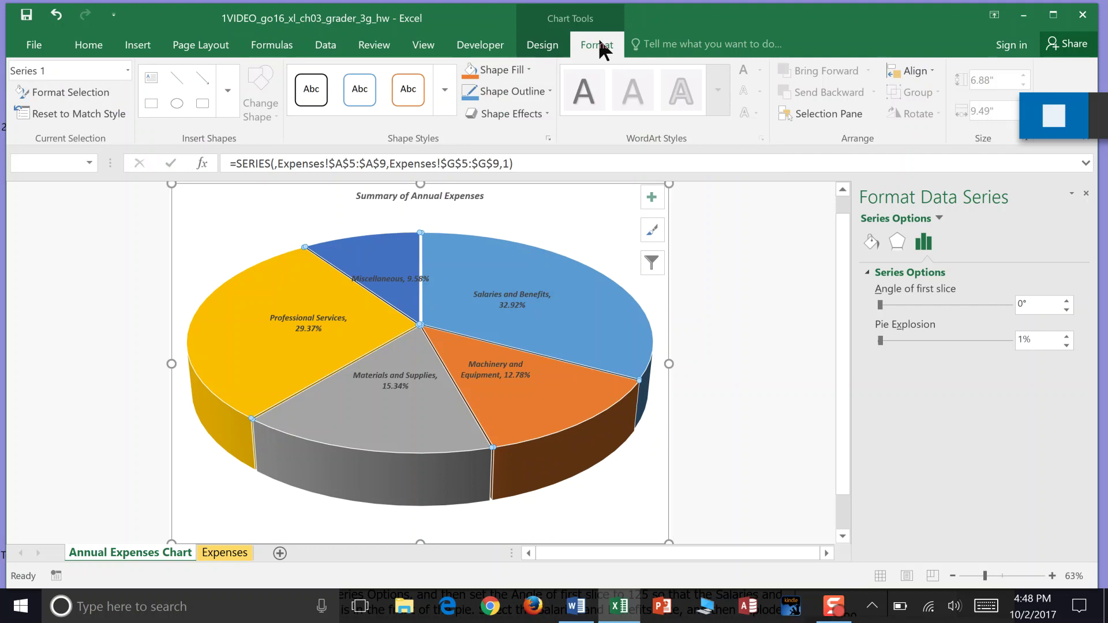
left_click(560, 325)
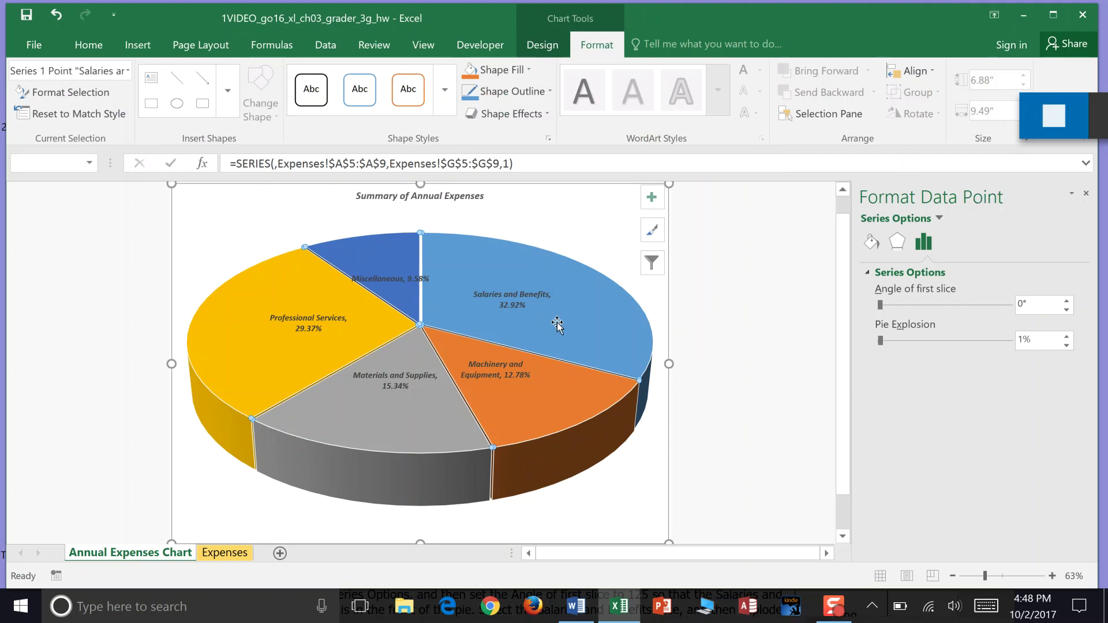
left_click(529, 312)
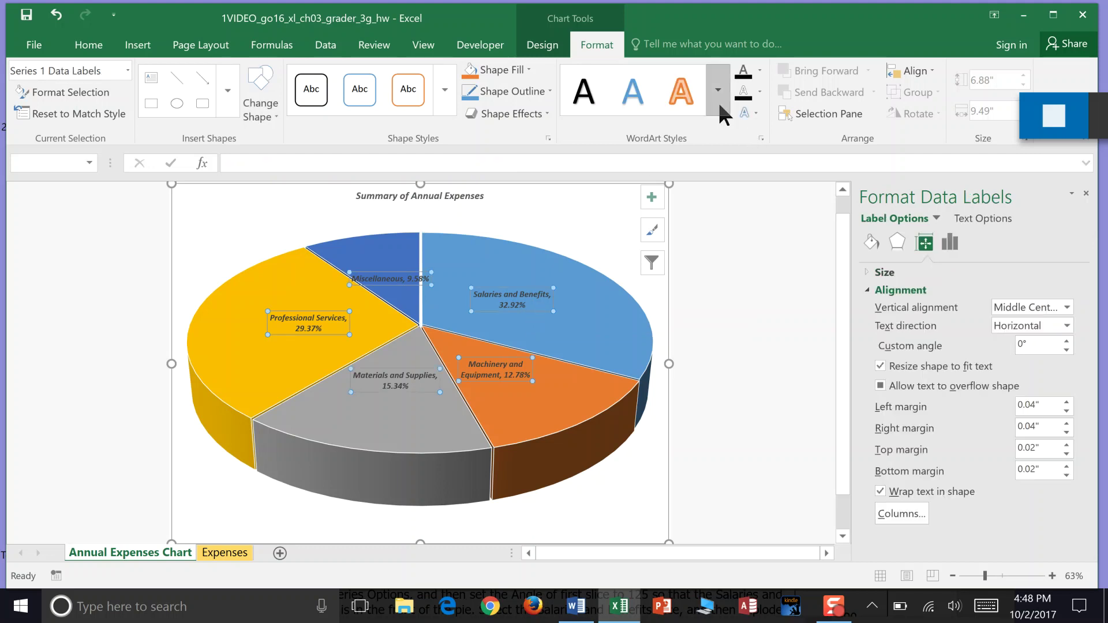
left_click(545, 113)
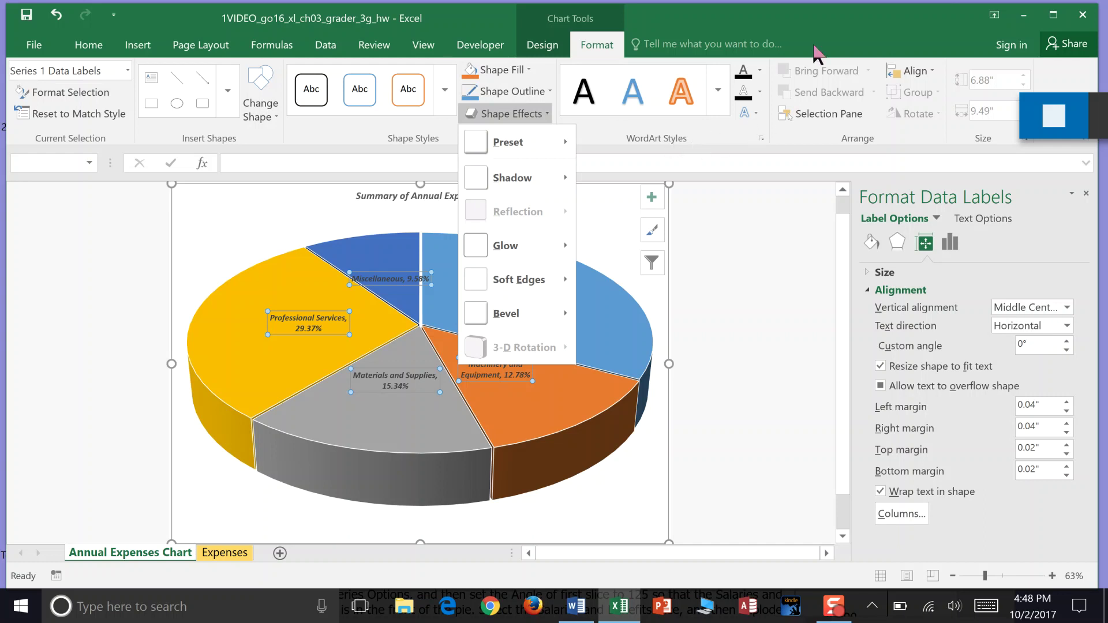
left_click(703, 40)
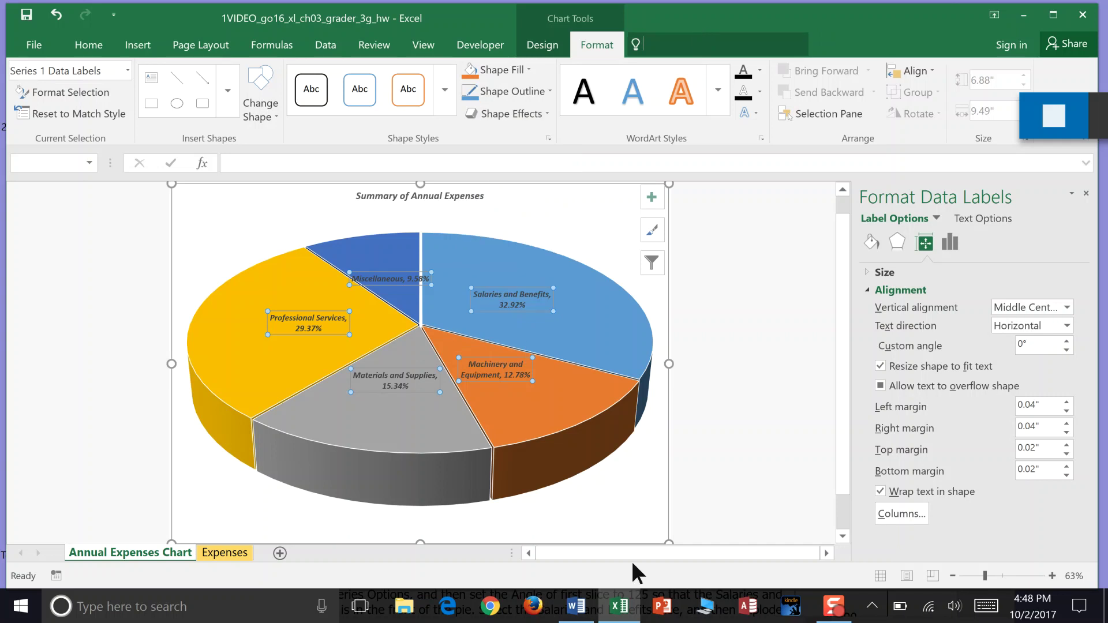
left_click(587, 610)
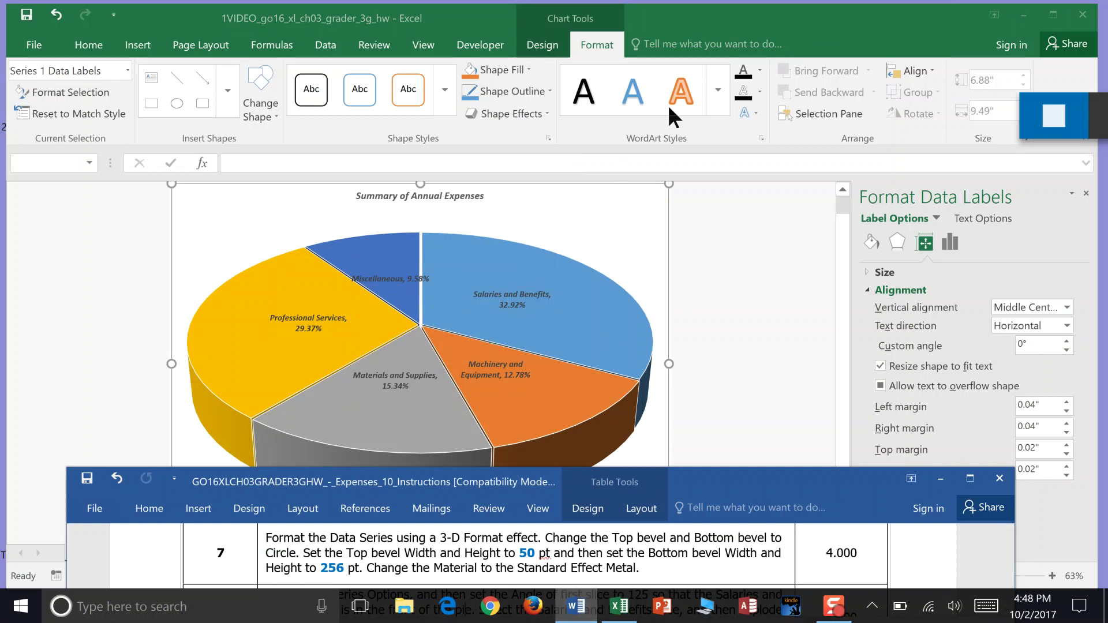
- Search Tell Me for 'Data Series 3D format' and open the full 3-D bevel options
left_click(696, 47)
left_click(694, 46)
type("Data Series 3D format")
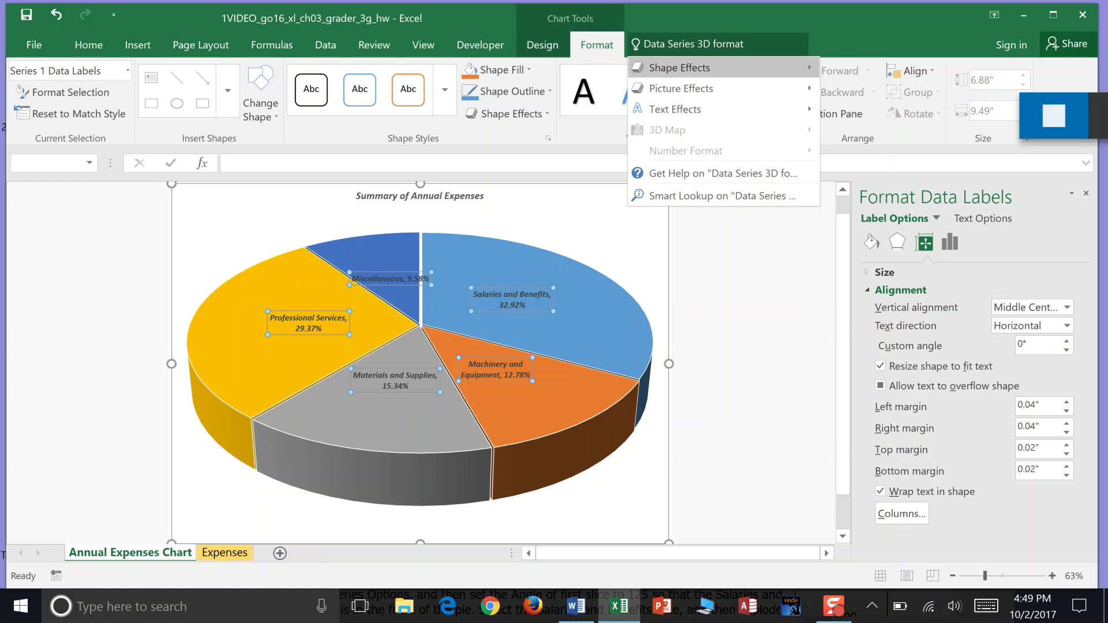
key("Right")
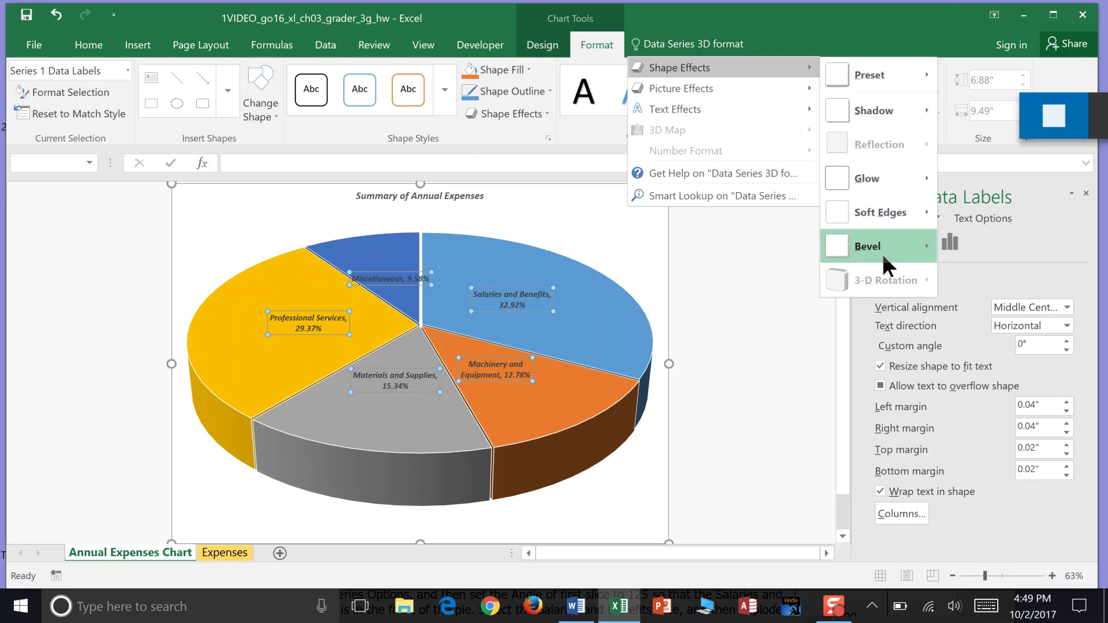
mouse_move(884, 254)
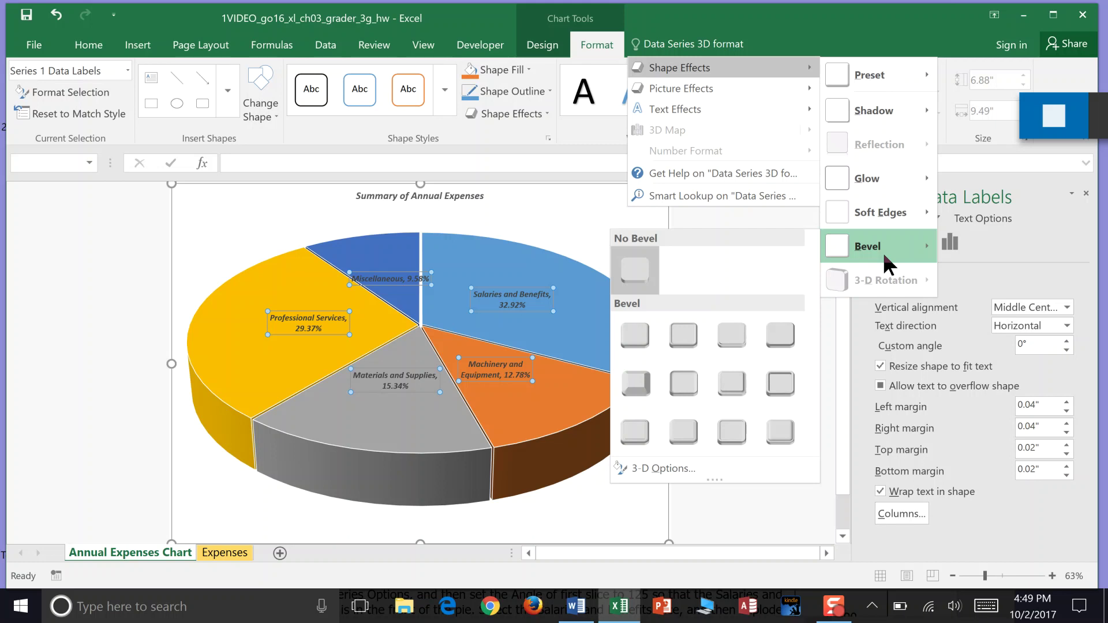
left_click(666, 468)
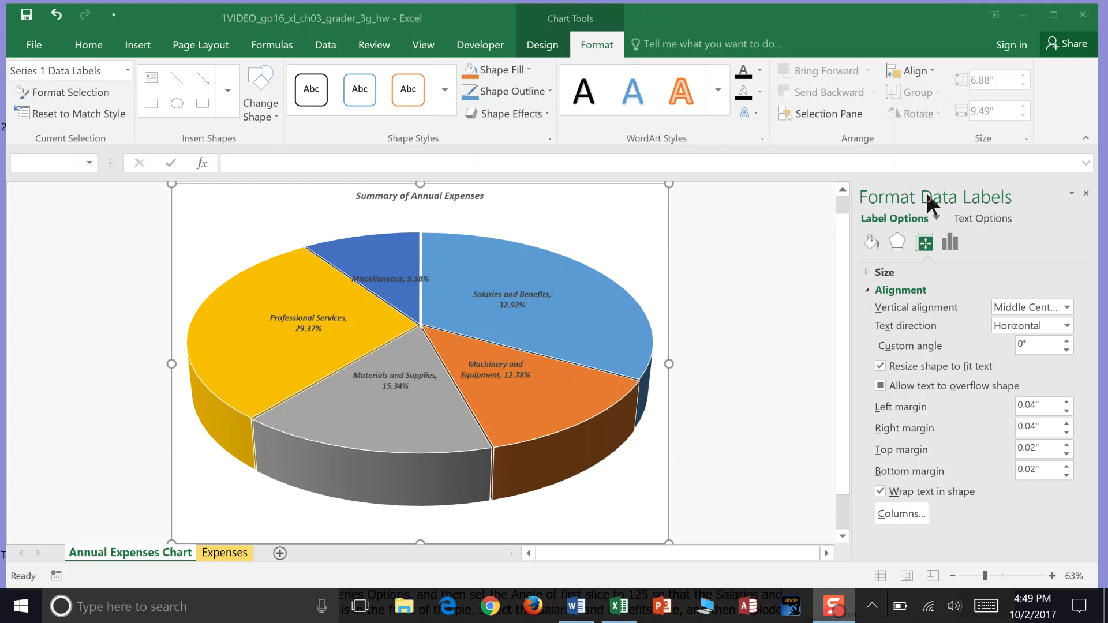
- Browse the Format tab's Shape Effects list for the selected labels
left_click(545, 110)
left_click(545, 111)
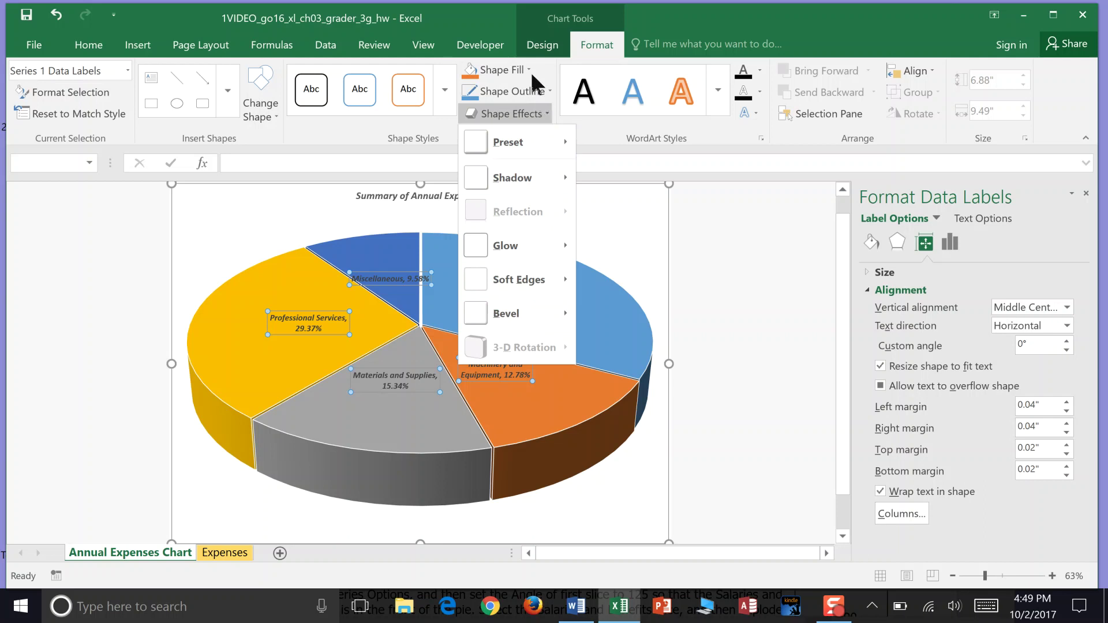
mouse_move(575, 126)
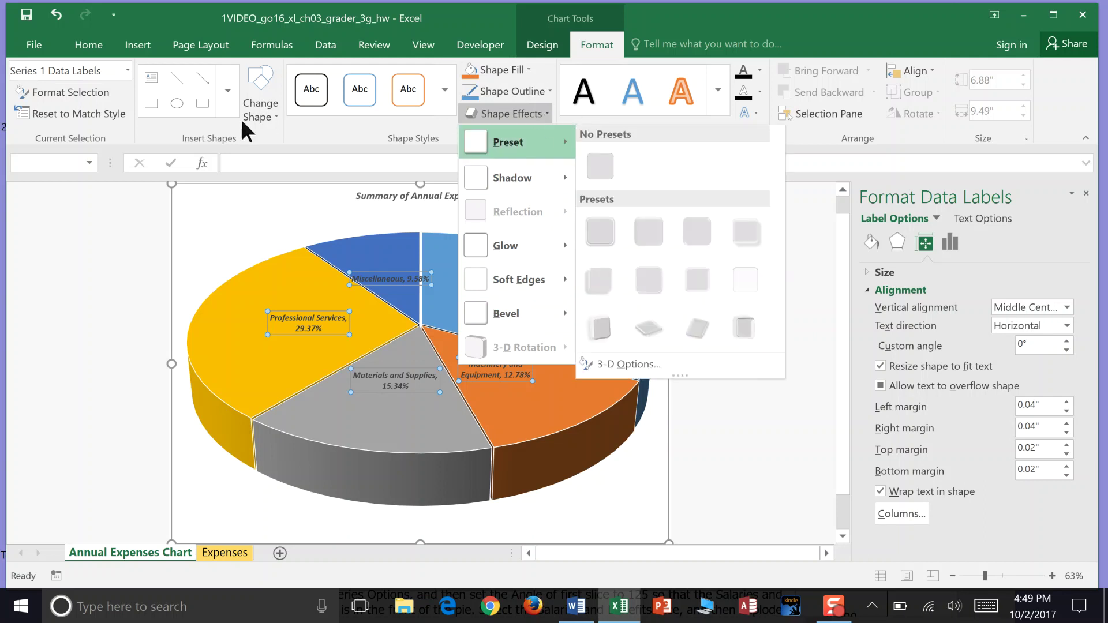
left_click(271, 108)
left_click(270, 107)
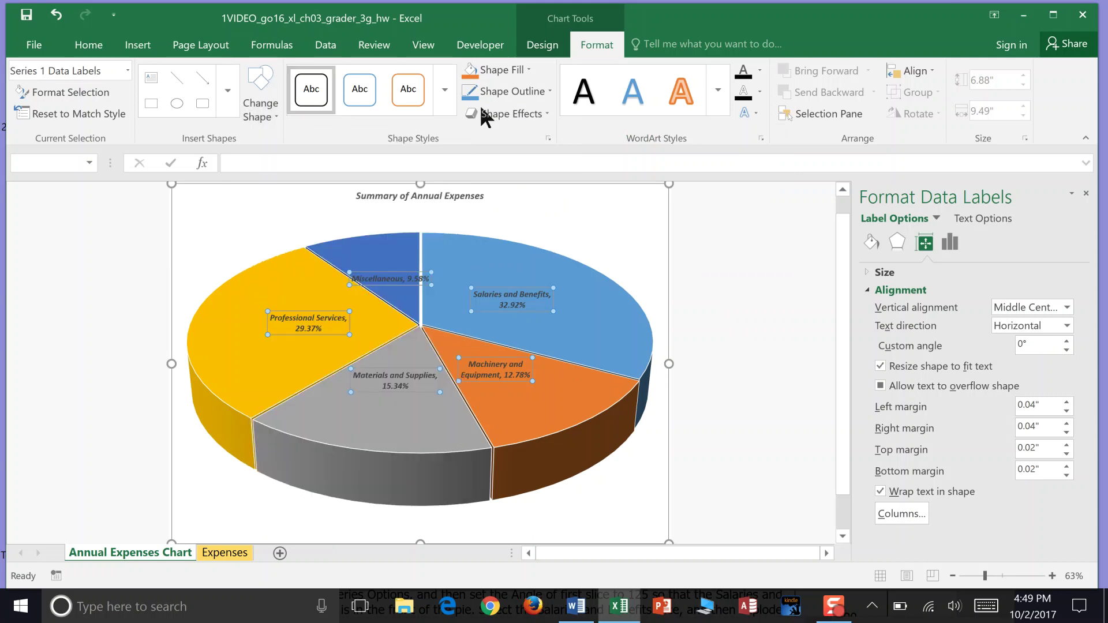
left_click(534, 115)
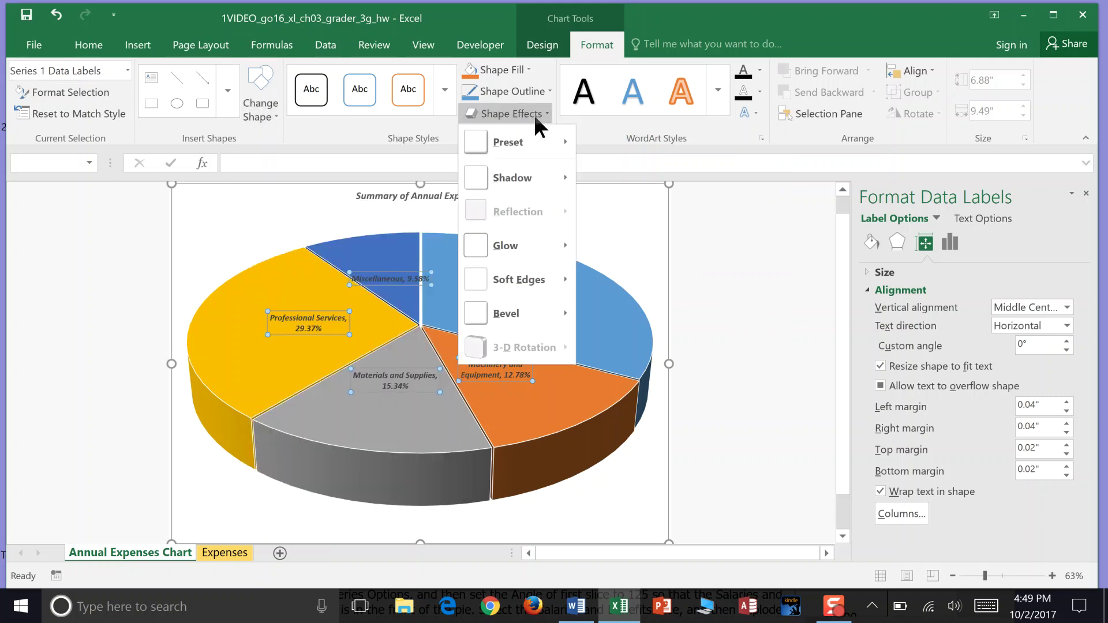
- Click through the Materials, Professional Services and Miscellaneous slices, then select the whole chart area
left_click(621, 354)
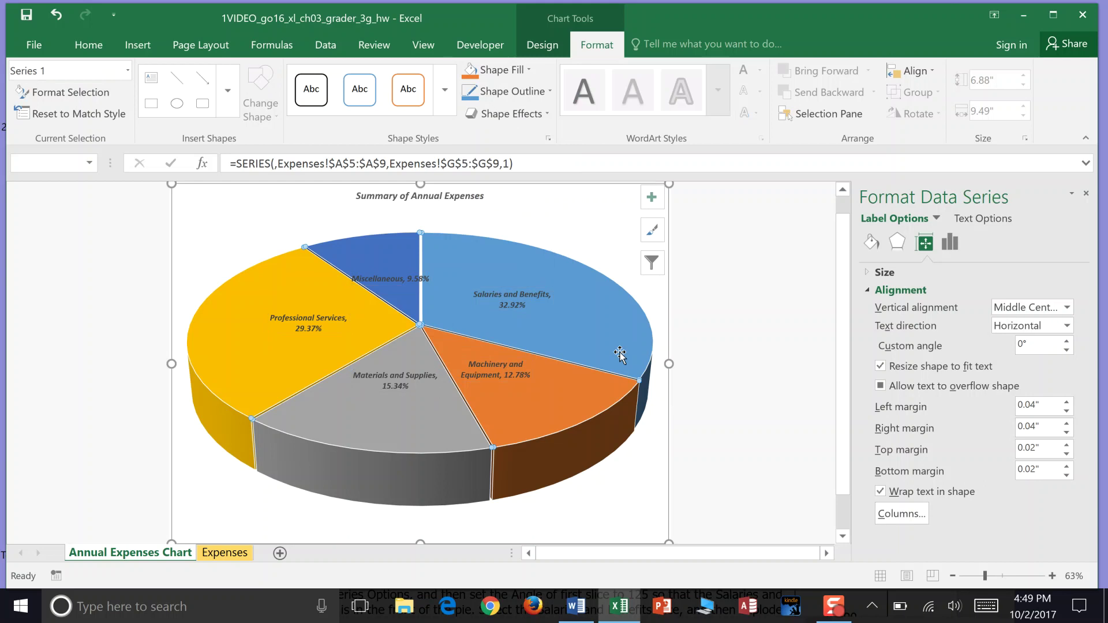
left_click(620, 354)
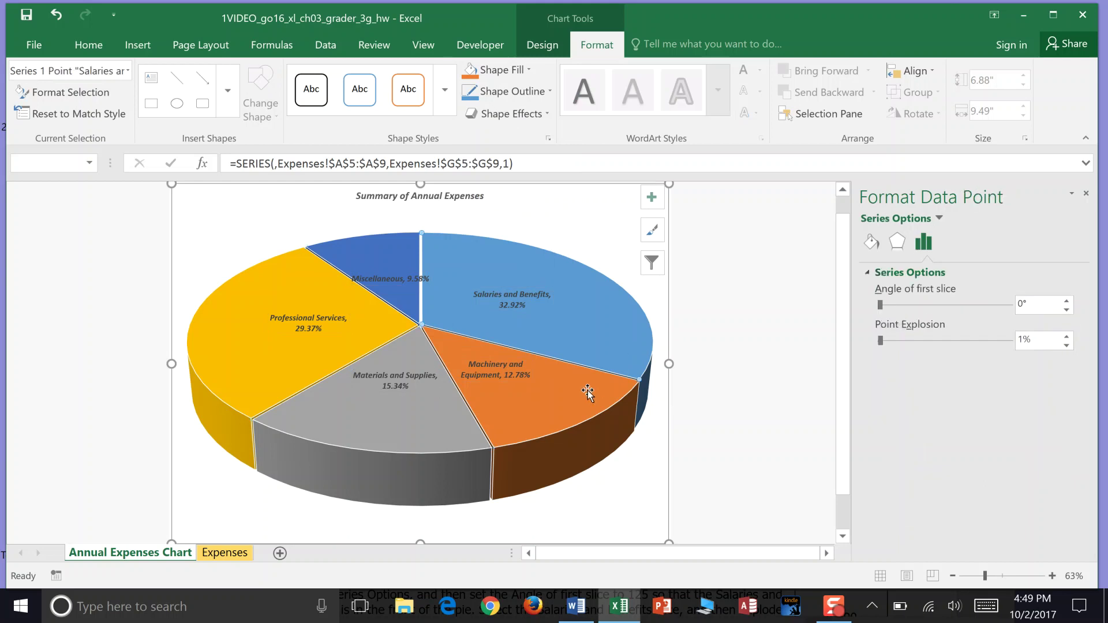
left_click(410, 426)
left_click(292, 385)
left_click(371, 259)
left_click(308, 374)
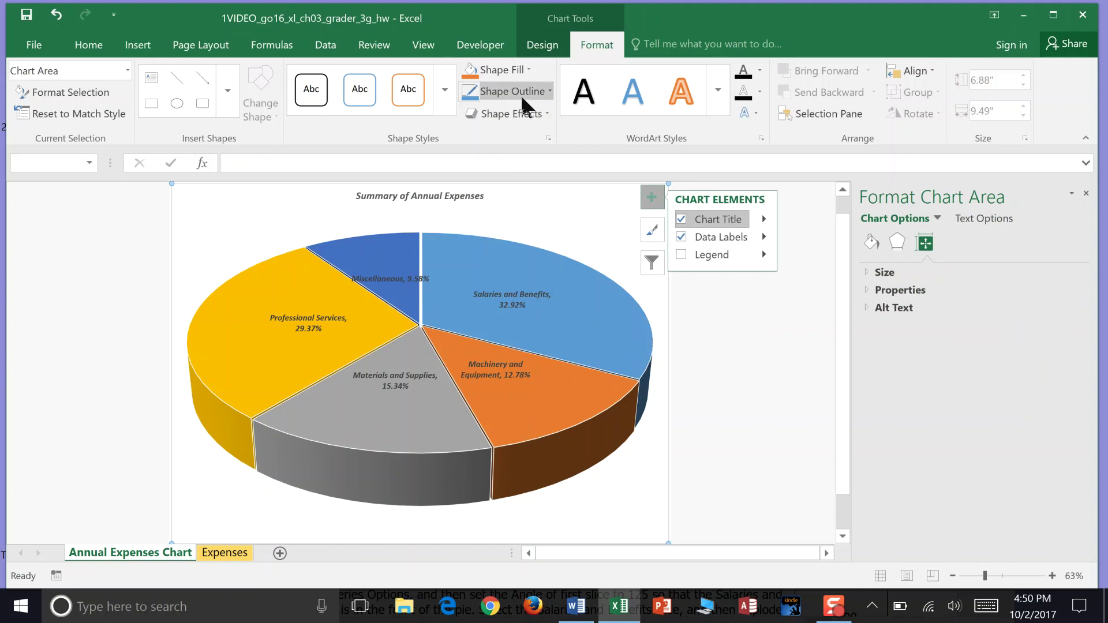
- Open the chart area's 3-D Format settings through Shape Effects > 3-D Rotation Options
left_click(518, 113)
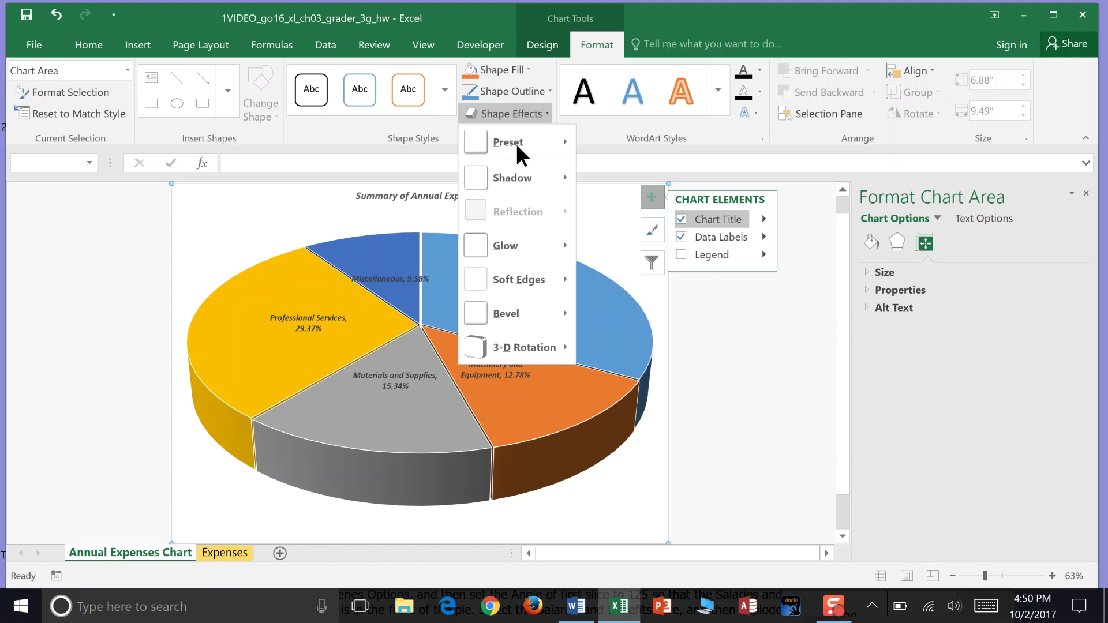
mouse_move(537, 348)
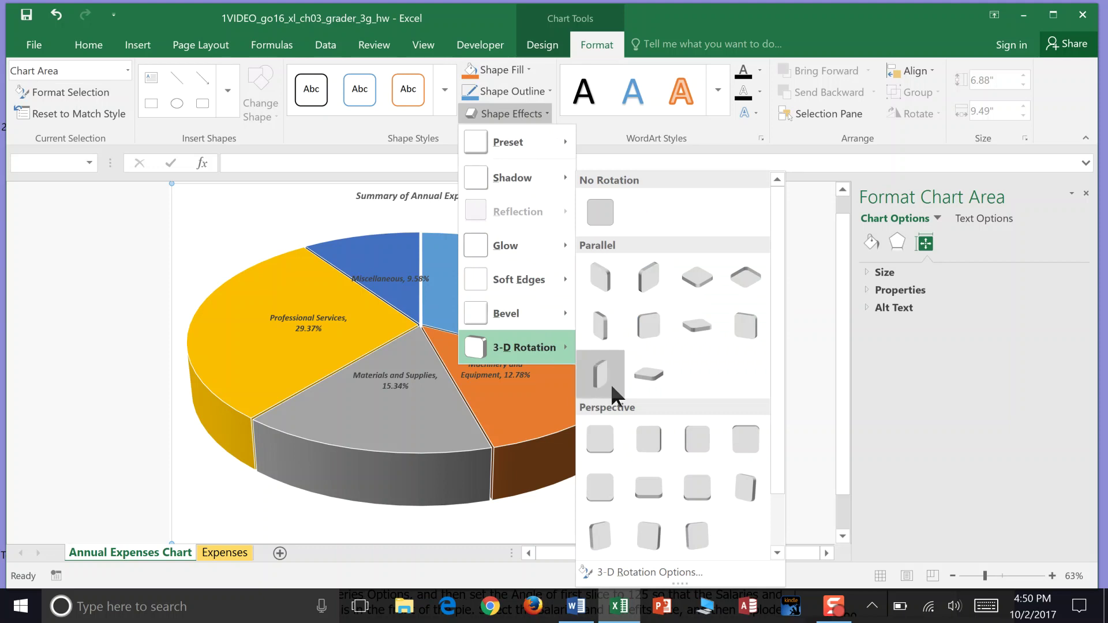
left_click(639, 572)
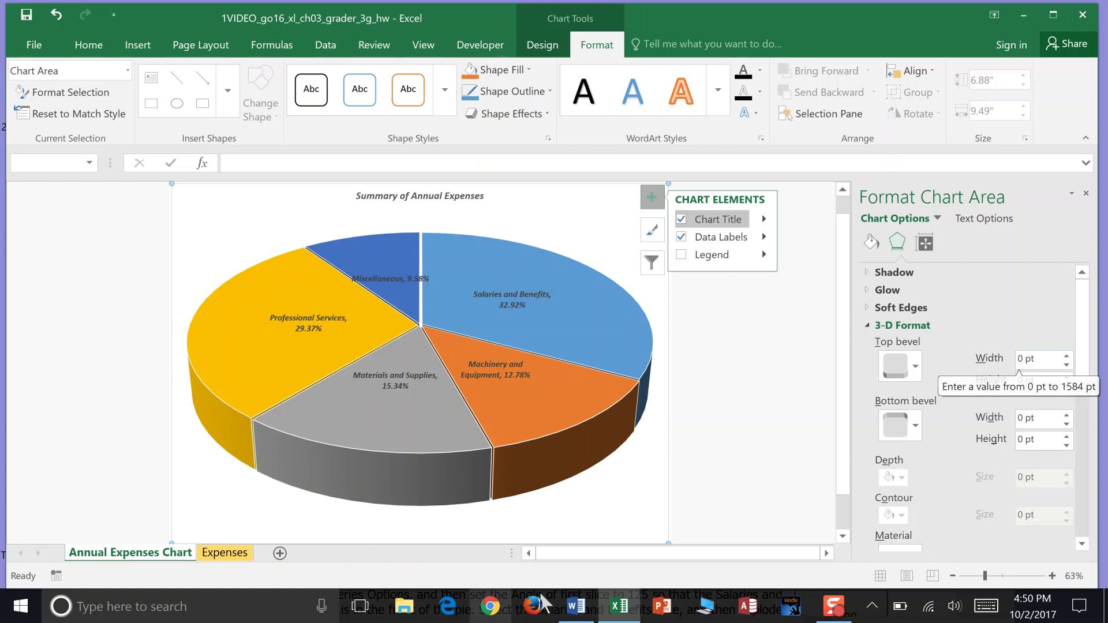
- Following the Word instructions, set the chart area's top bevel width and height to 50 pt
left_click(582, 615)
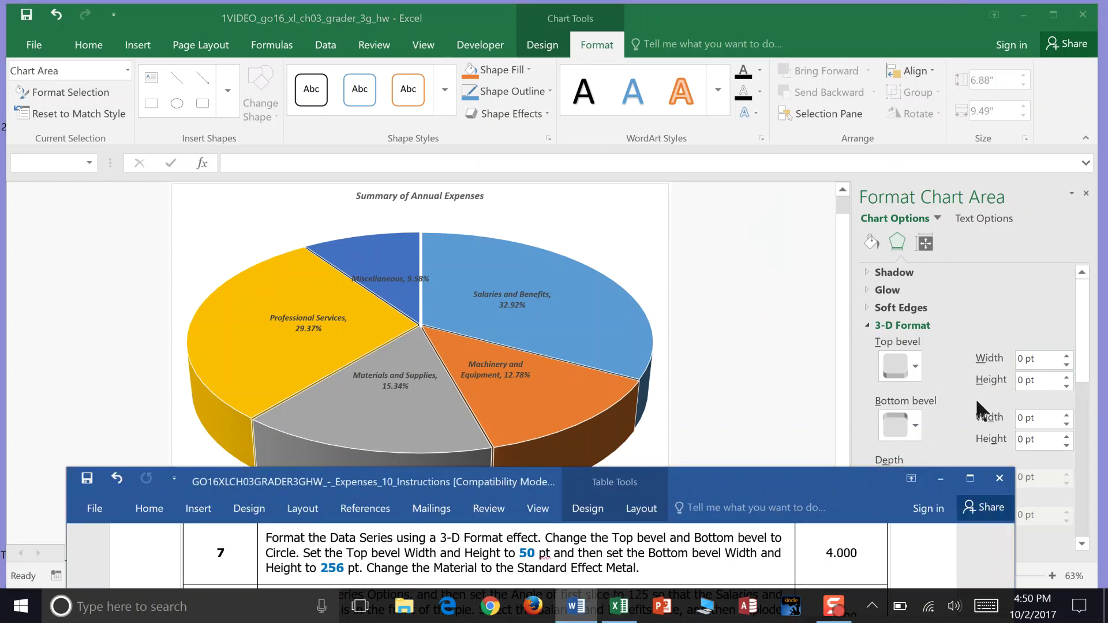
left_click(1047, 378)
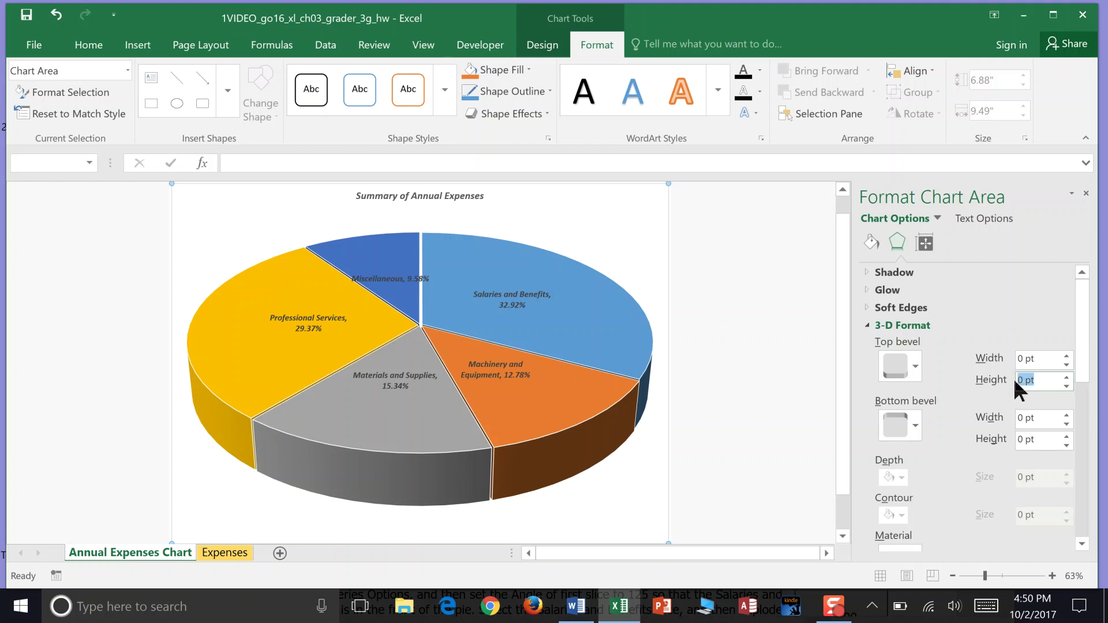
type("50")
left_click_drag(1050, 359, 1006, 359)
type("50")
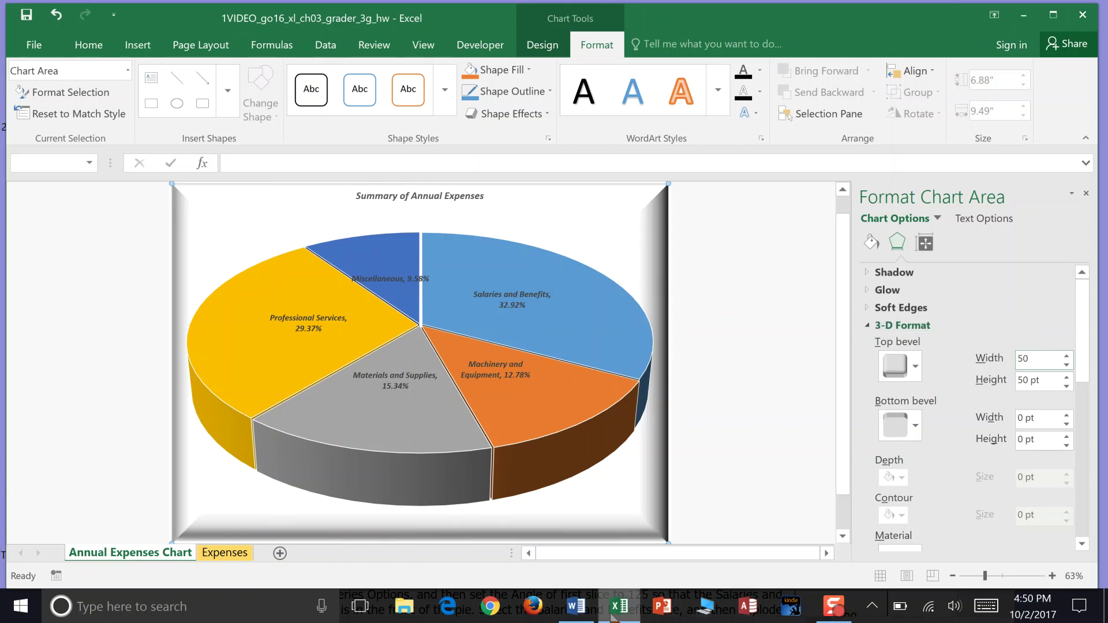
- Set the chart area's bottom bevel width and height to 256 pt
left_click(590, 617)
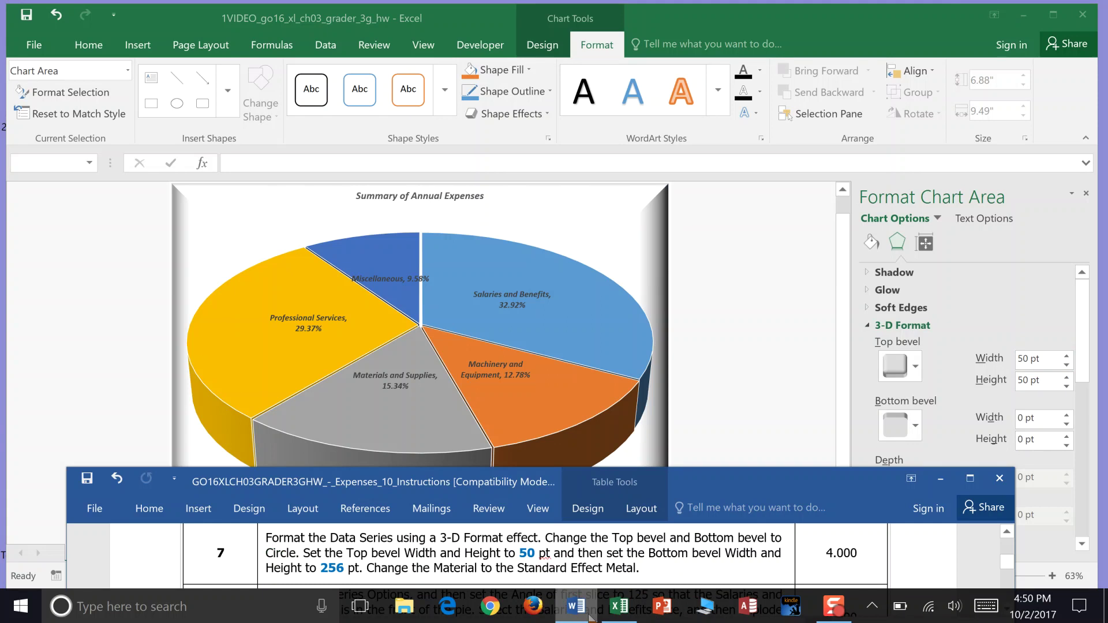
left_click(1027, 419)
type("256")
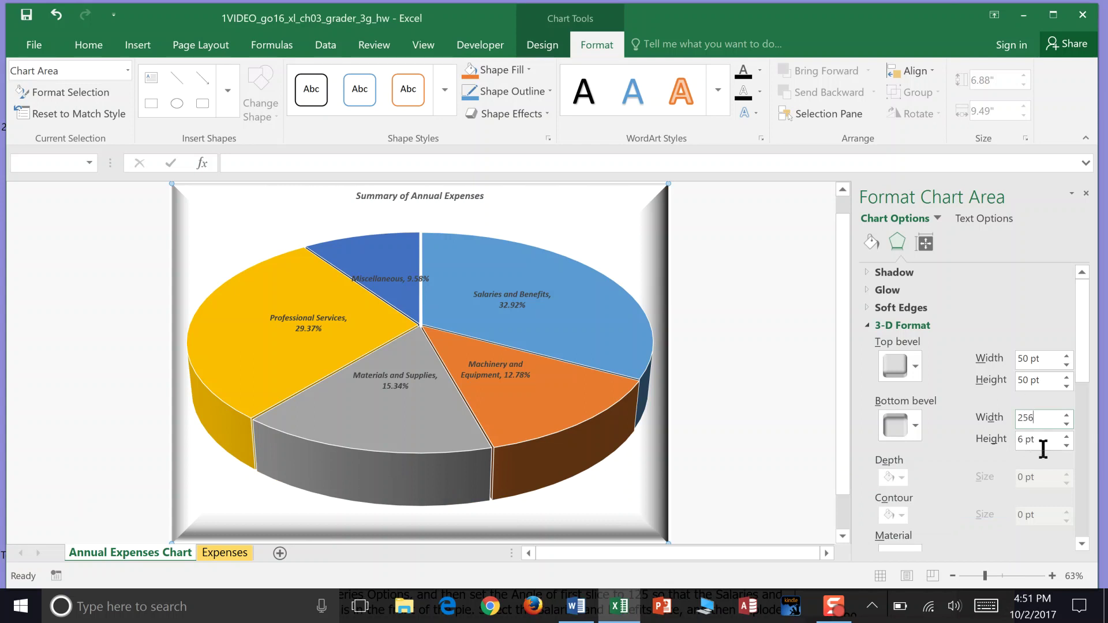
left_click_drag(1041, 442, 1014, 440)
type("256")
left_click_drag(1084, 373, 1094, 539)
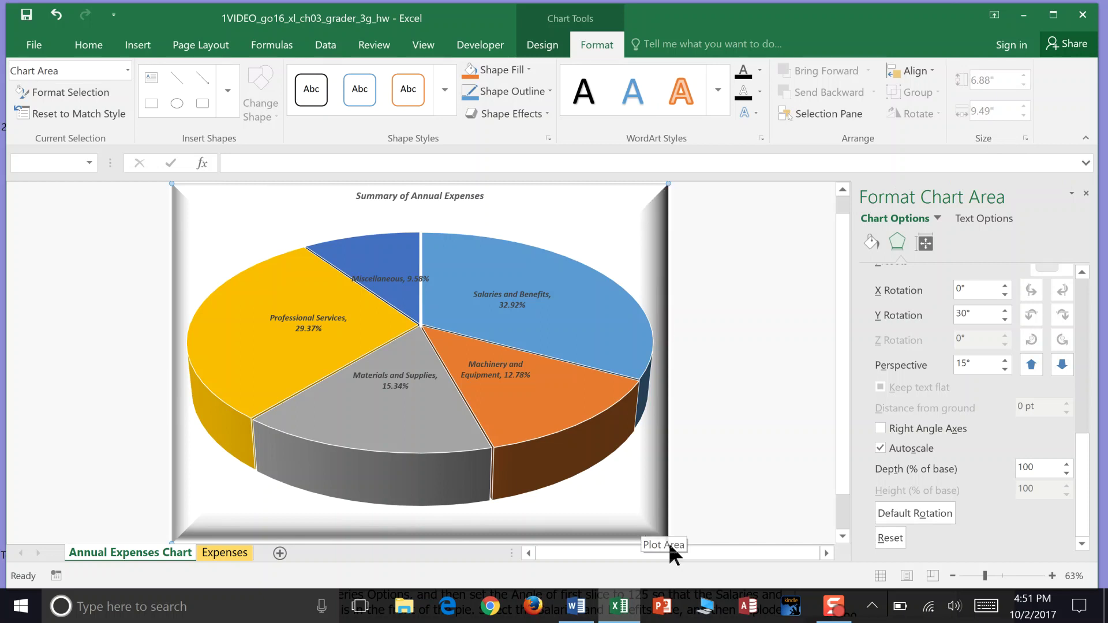
- Select the Machinery and Equipment slice alone and show its series options
left_click(558, 414)
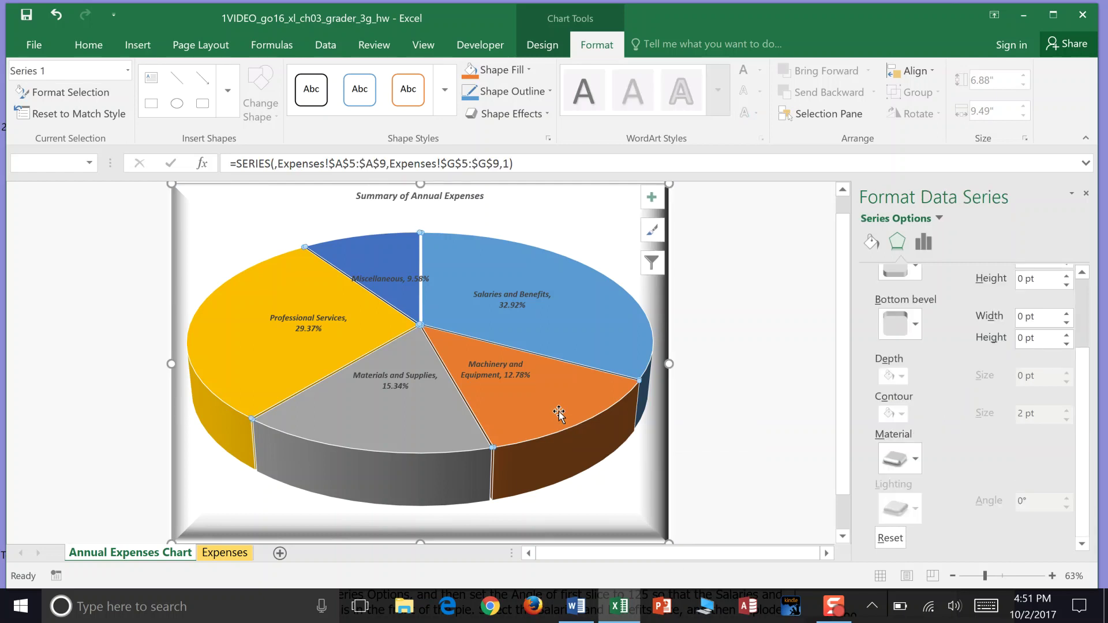
left_click(559, 414)
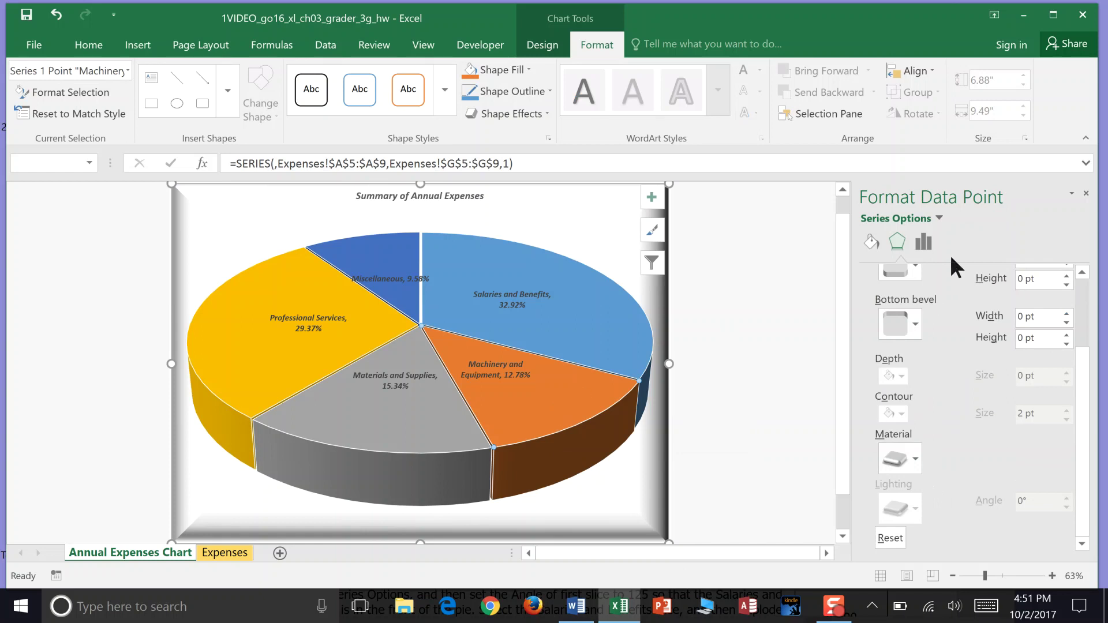
left_click(924, 243)
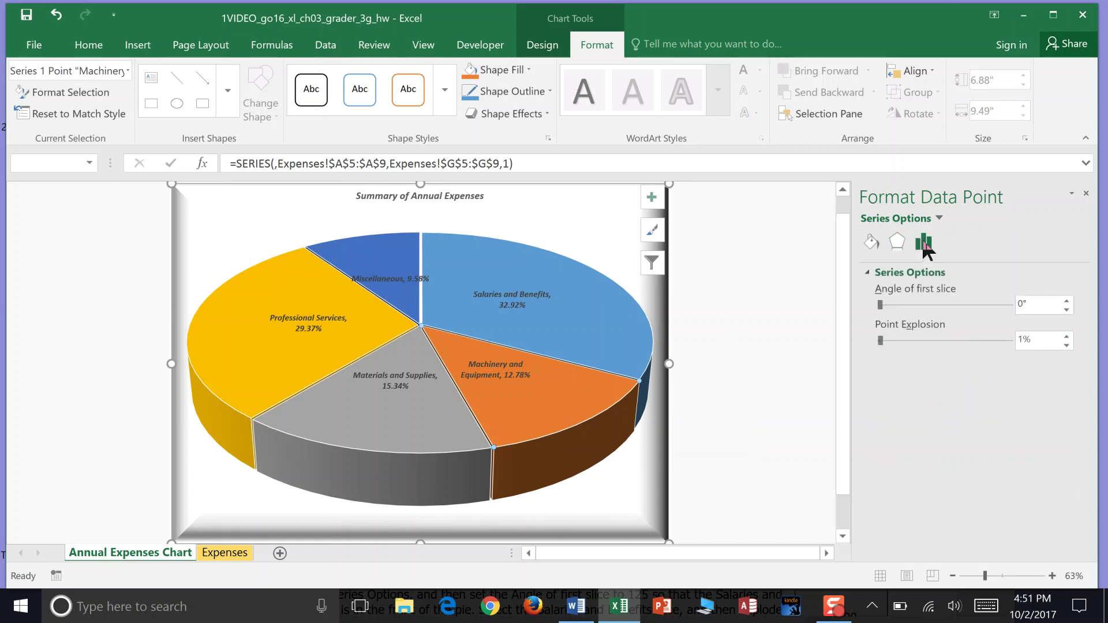
- Read step 8 in the Word instructions, then close Excel's formatting pane
left_click(580, 606)
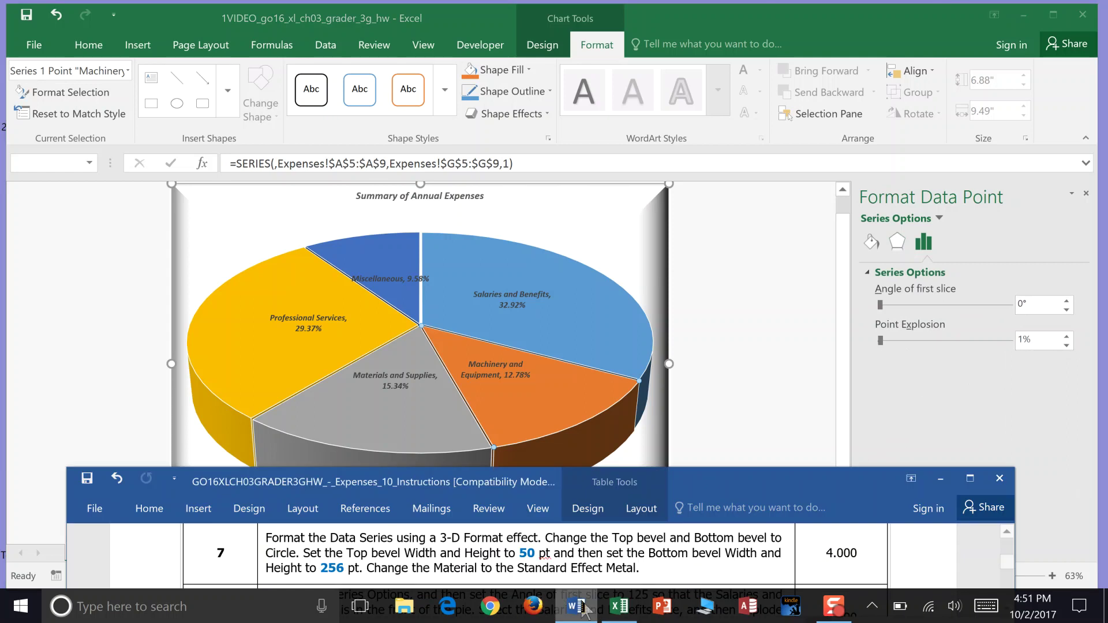
left_click_drag(1006, 561, 1007, 563)
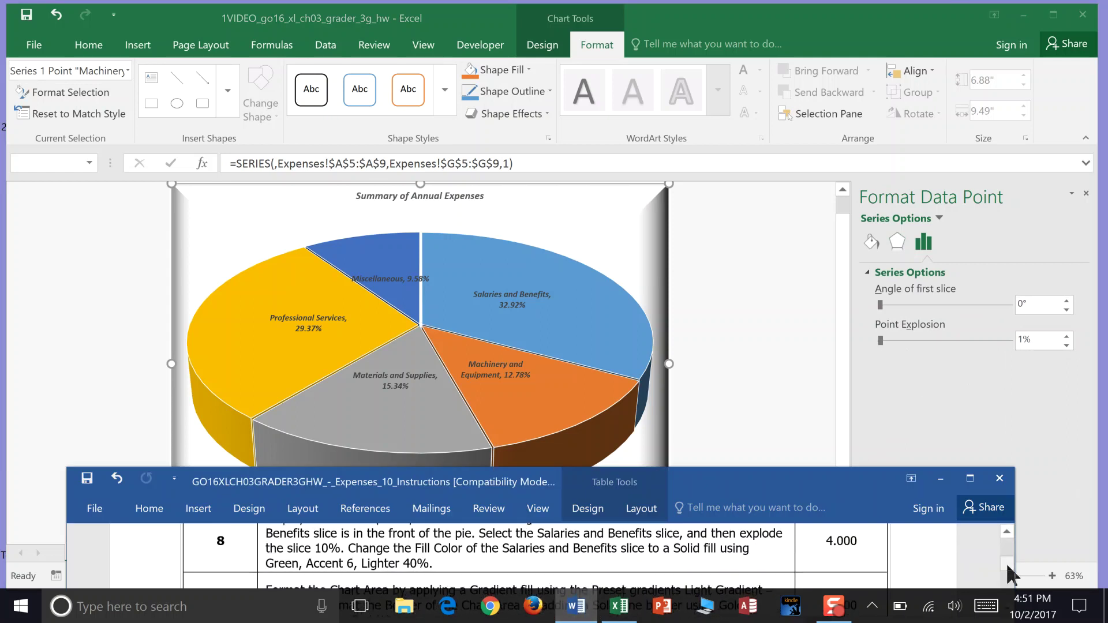
left_click(1007, 532)
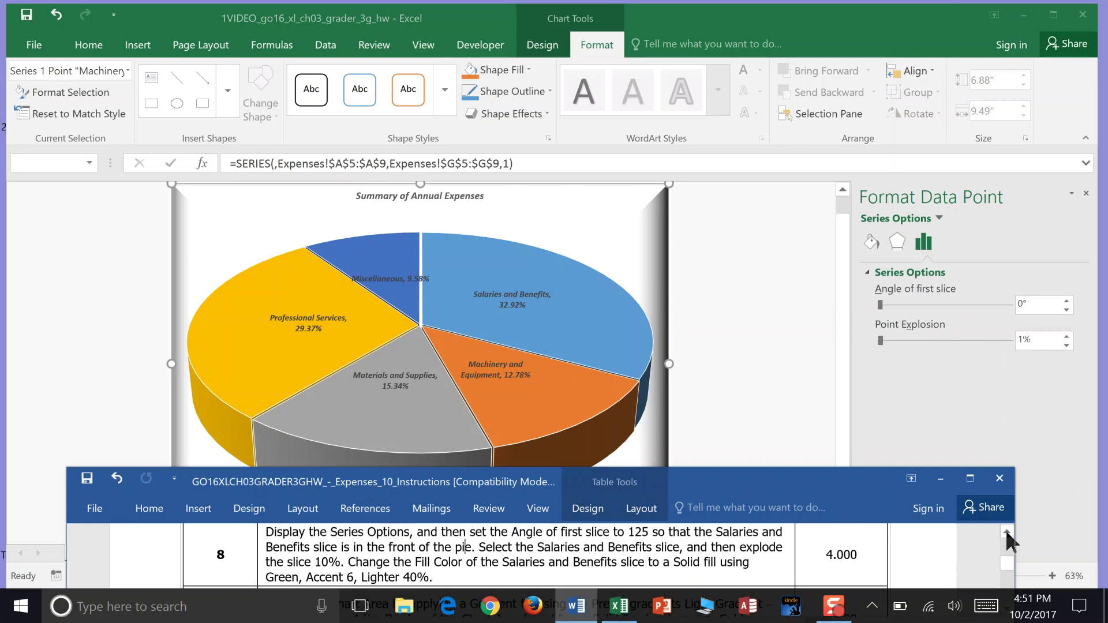
left_click(1089, 203)
left_click(1086, 194)
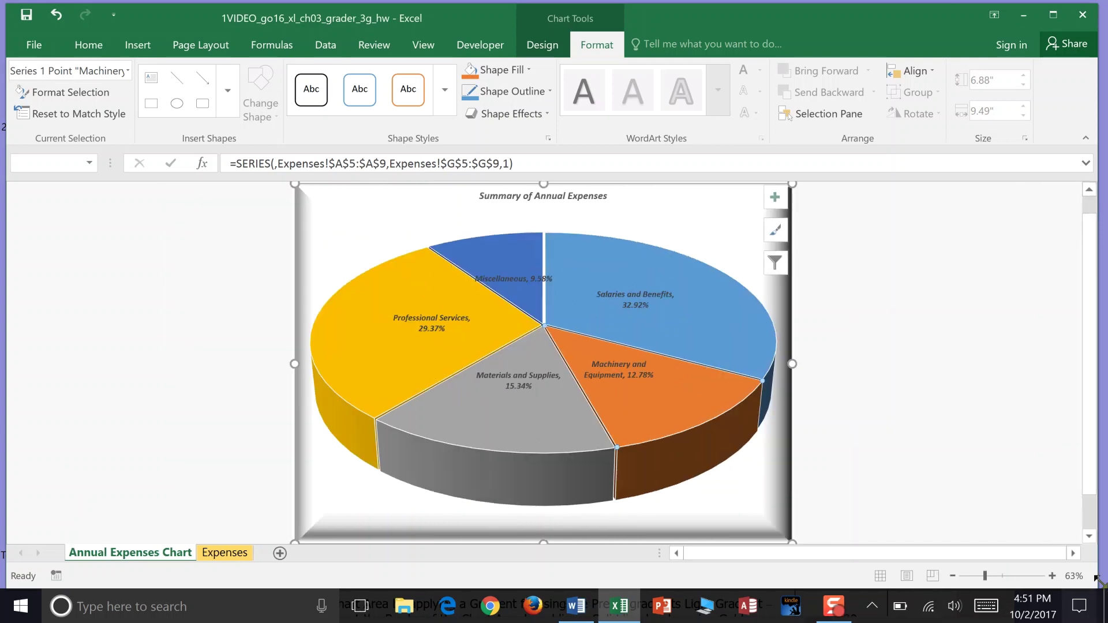
- Drag the Excel window's corner up to reveal the Word instructions, then open the chart's Chart Elements (+) list
left_click_drag(1096, 578, 1104, 510)
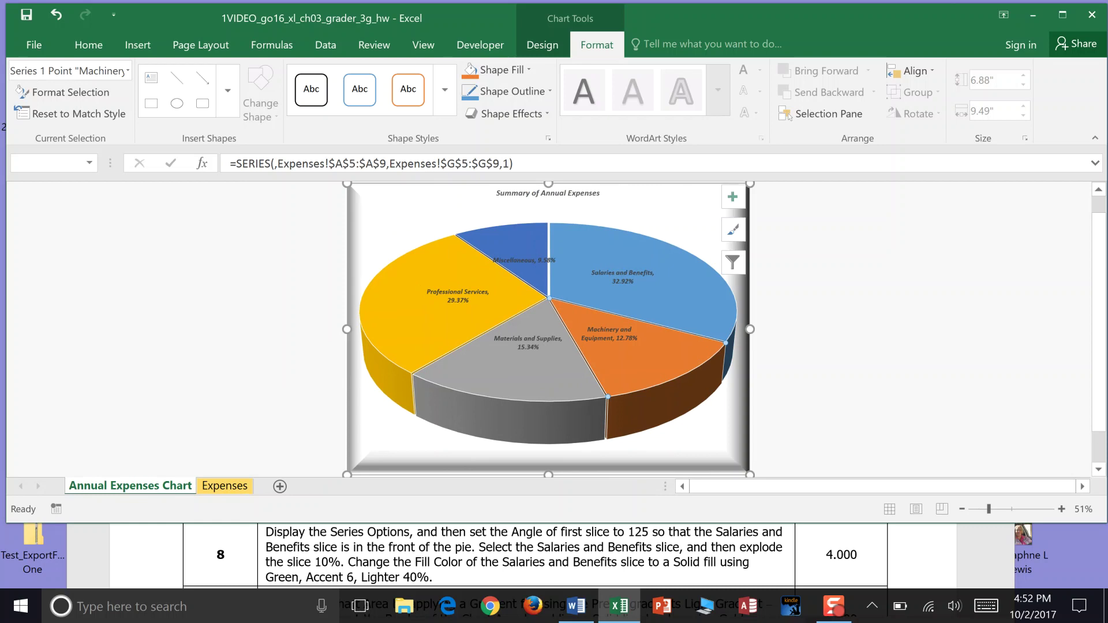
left_click(623, 277)
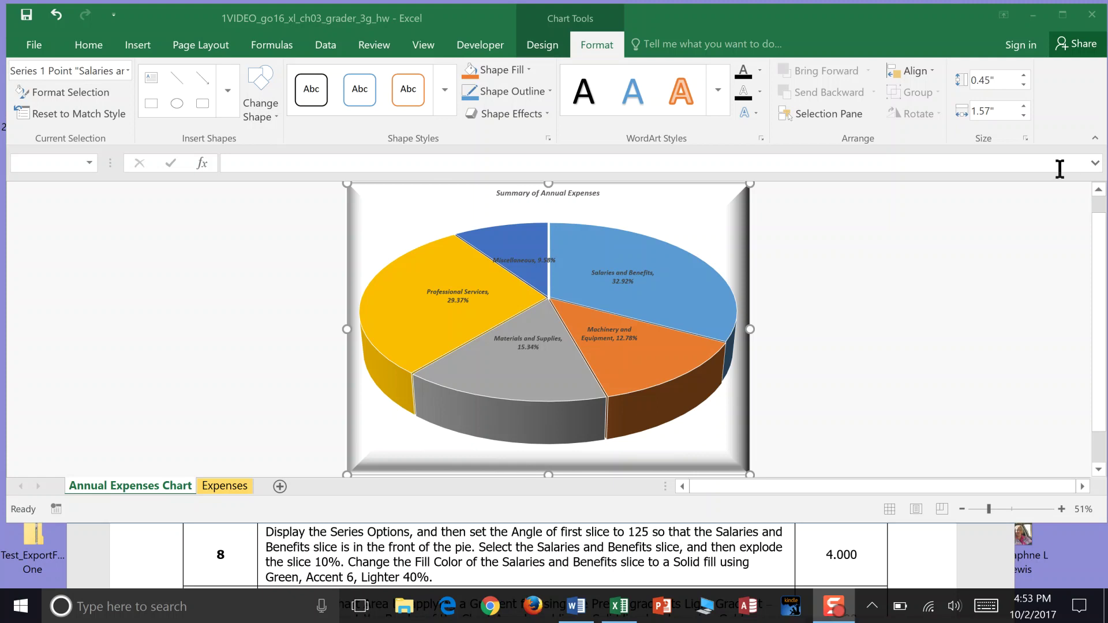
left_click(712, 220)
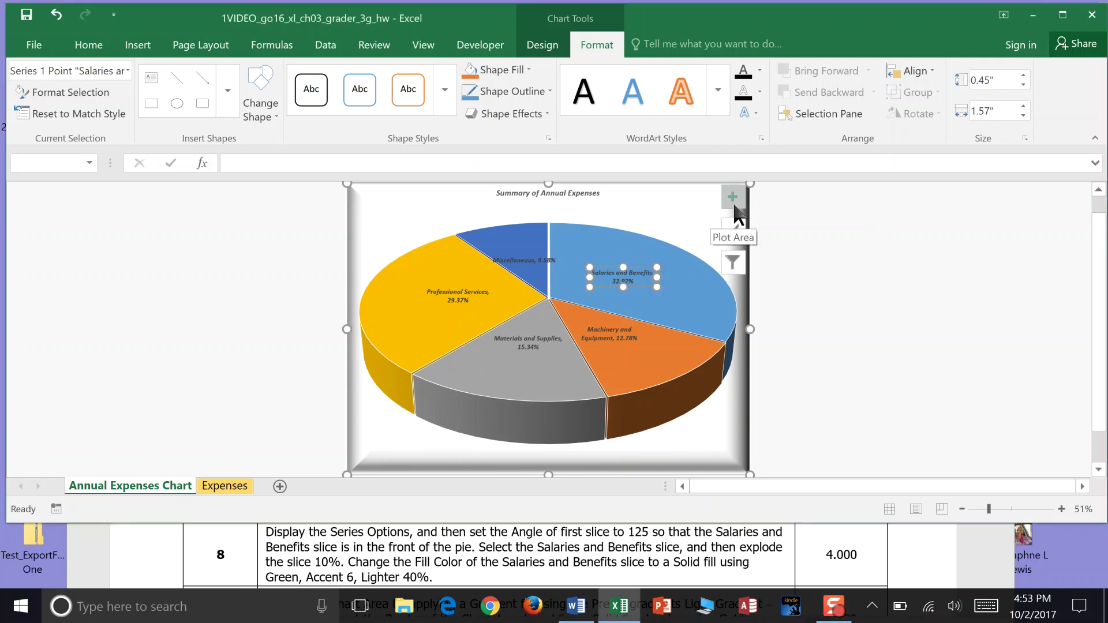
left_click(734, 199)
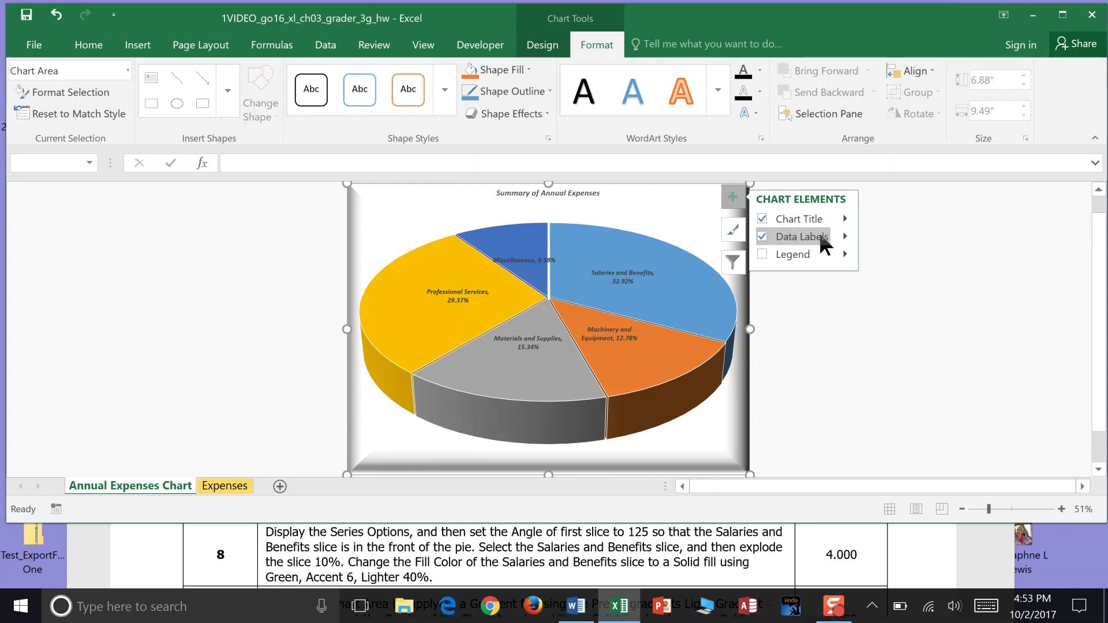
- Toggle the pie's data labels off and on, then bring up their full formatting options
left_click(820, 232)
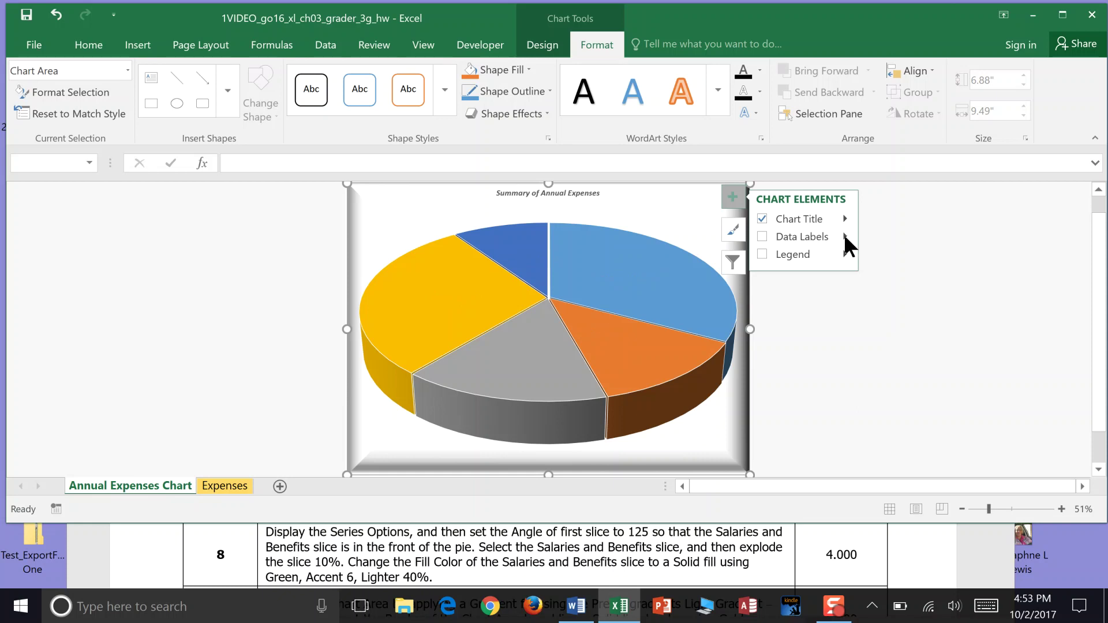
left_click(768, 235)
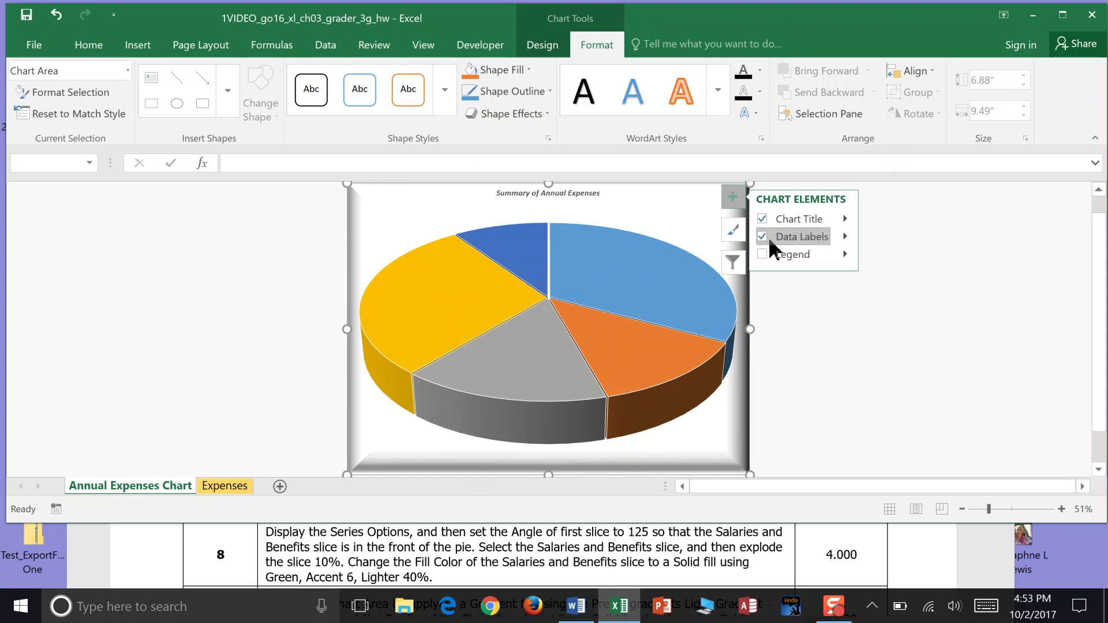
left_click(844, 233)
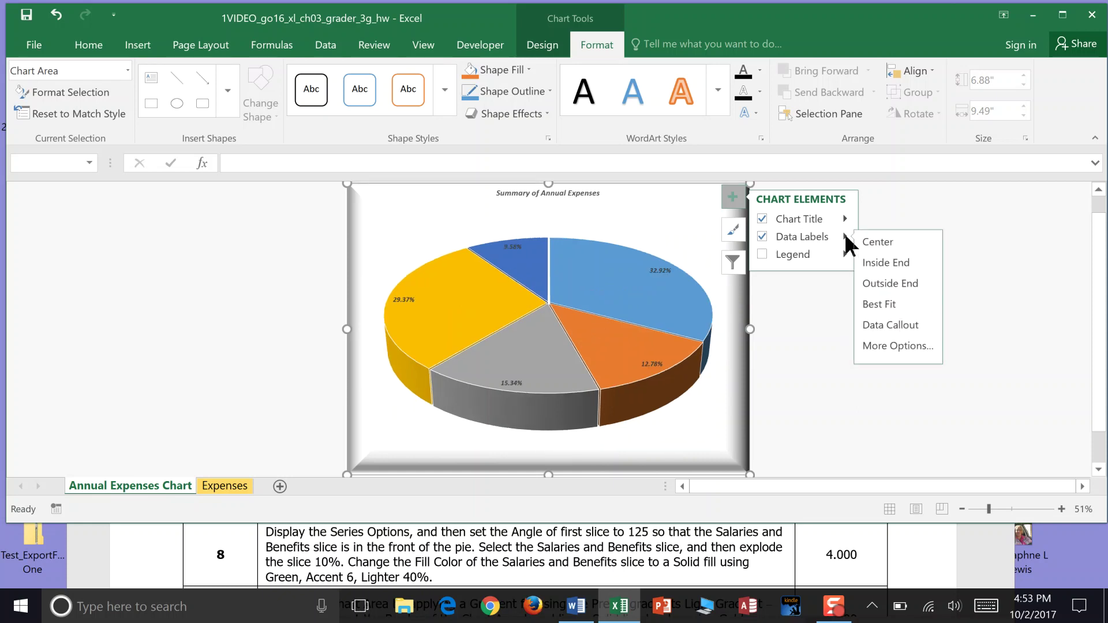
left_click(888, 344)
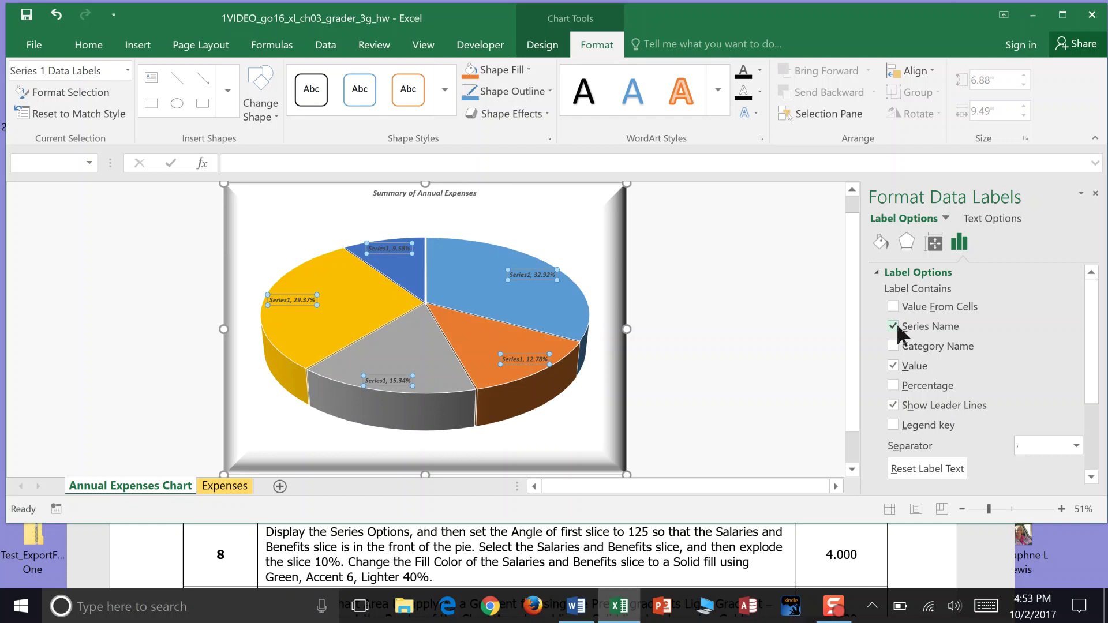
- Set the data labels to omit the series name and show category names
left_click(894, 325)
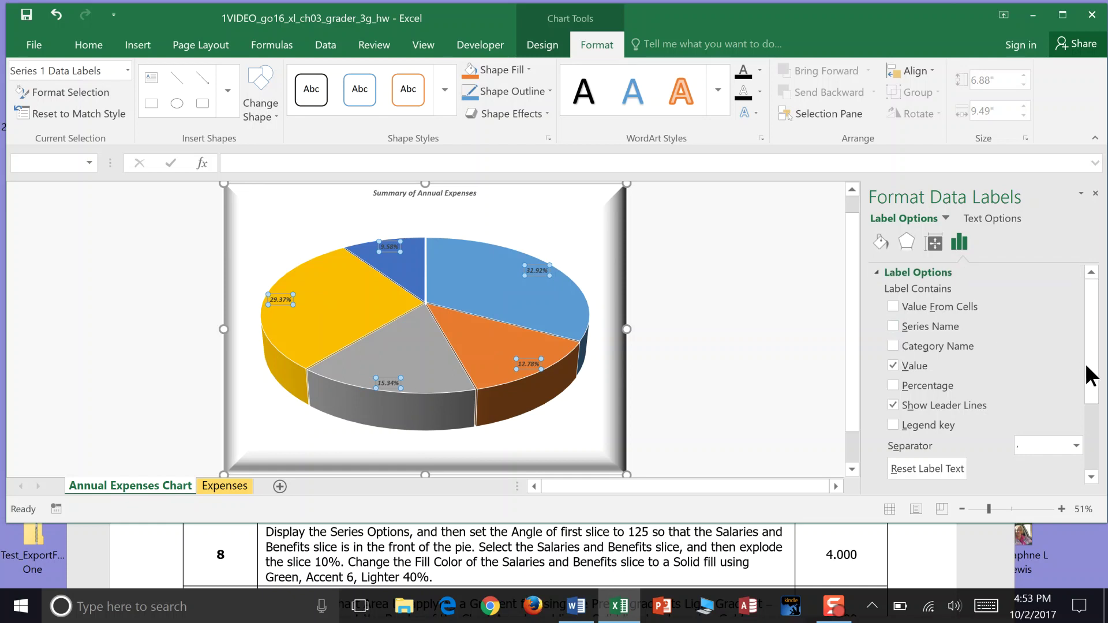
mouse_move(1096, 384)
left_mouse_down()
mouse_move(1103, 474)
mouse_move(1099, 364)
left_mouse_up()
left_click(893, 326)
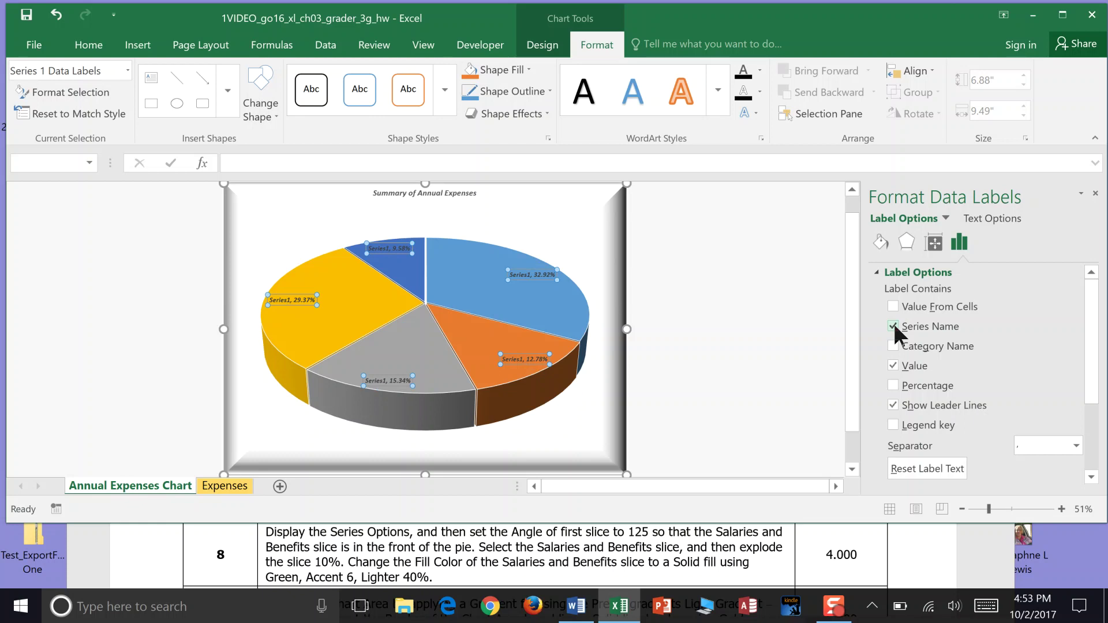
left_click(894, 324)
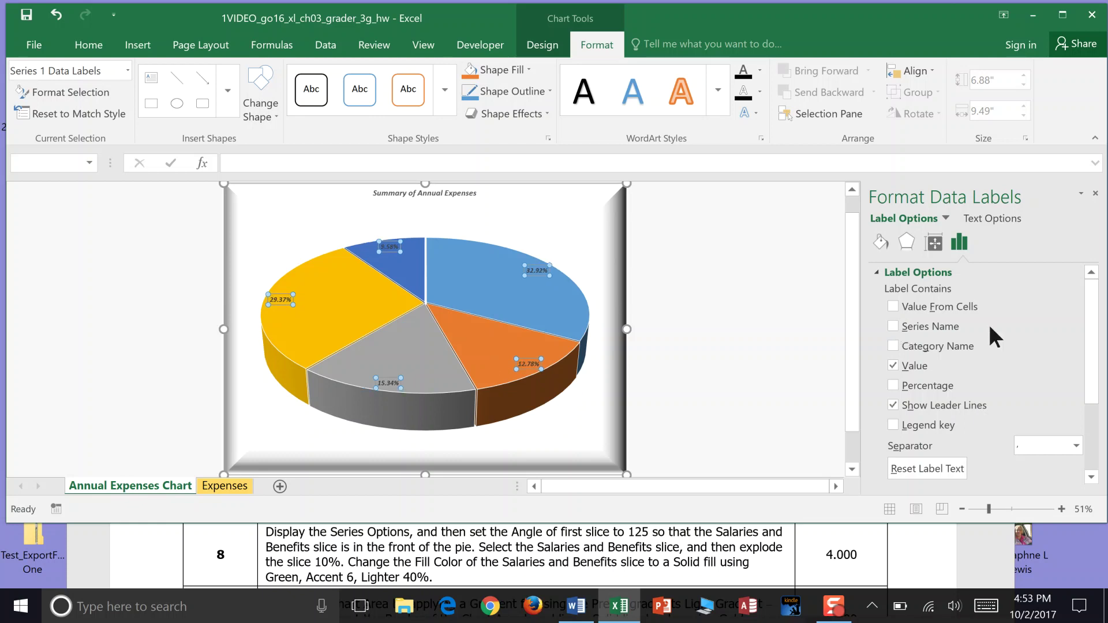
left_click(894, 346)
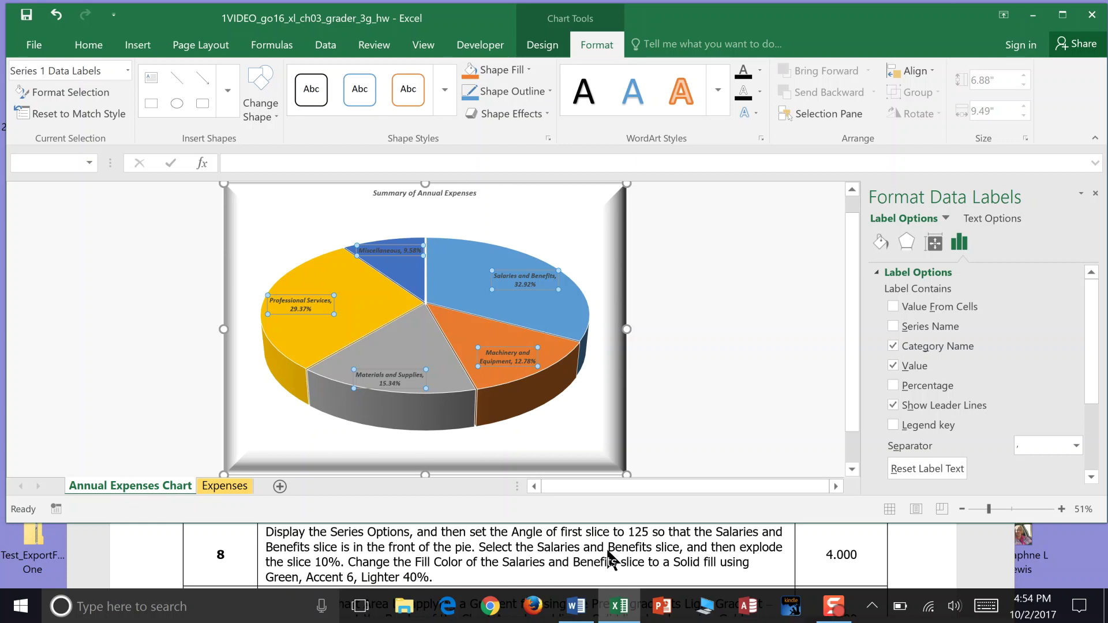
- Select only the Salaries and Benefits slice and set its point explosion to 10%
left_click(443, 292)
left_click(443, 291)
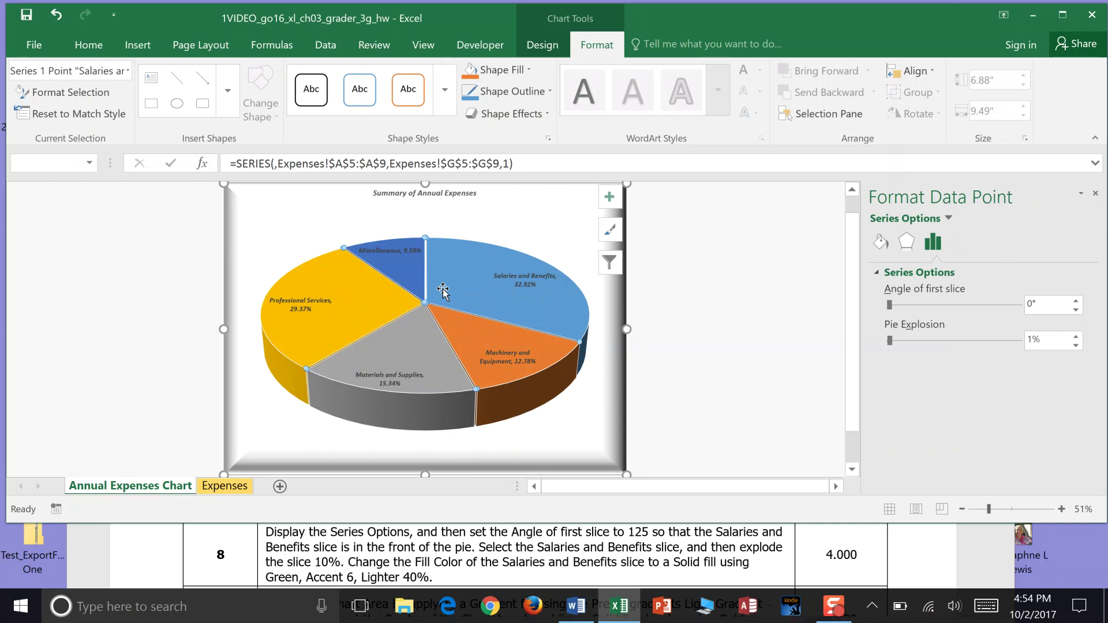
mouse_move(443, 291)
left_mouse_down()
mouse_move(453, 284)
mouse_move(441, 285)
left_mouse_up()
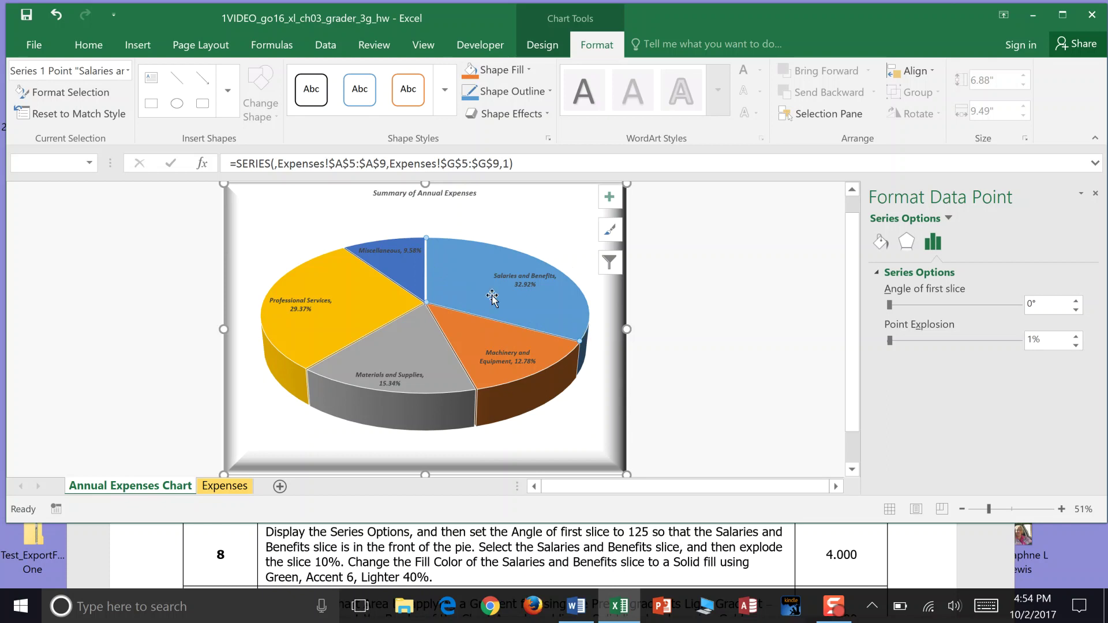
left_click_drag(446, 269, 458, 261)
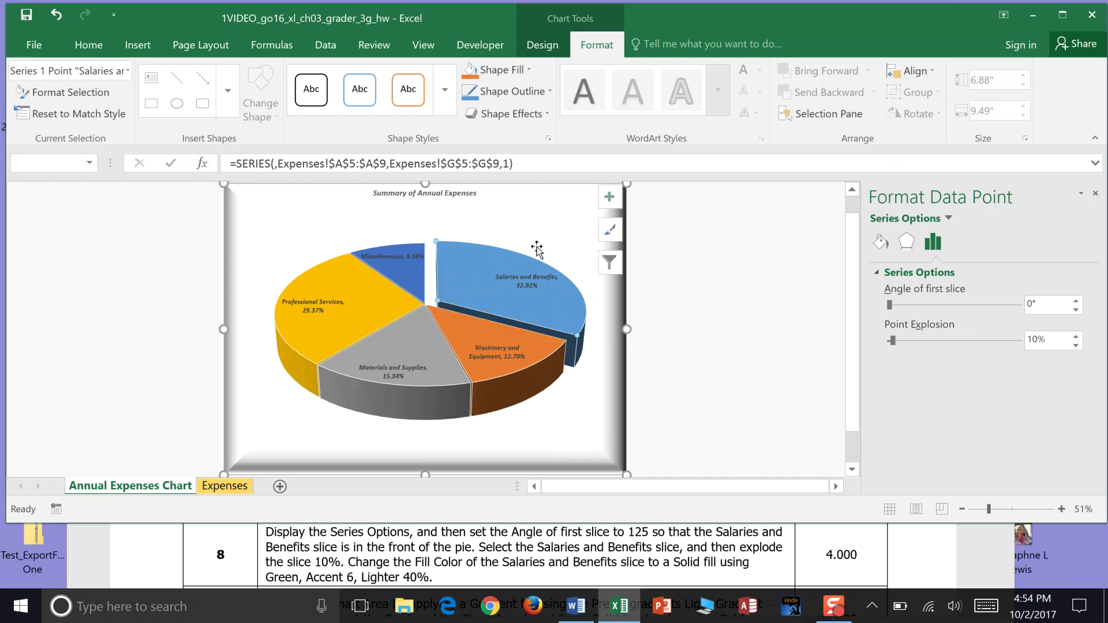
mouse_move(467, 268)
left_click(1075, 336)
left_click(1076, 336)
left_click(1076, 336)
left_click(1076, 337)
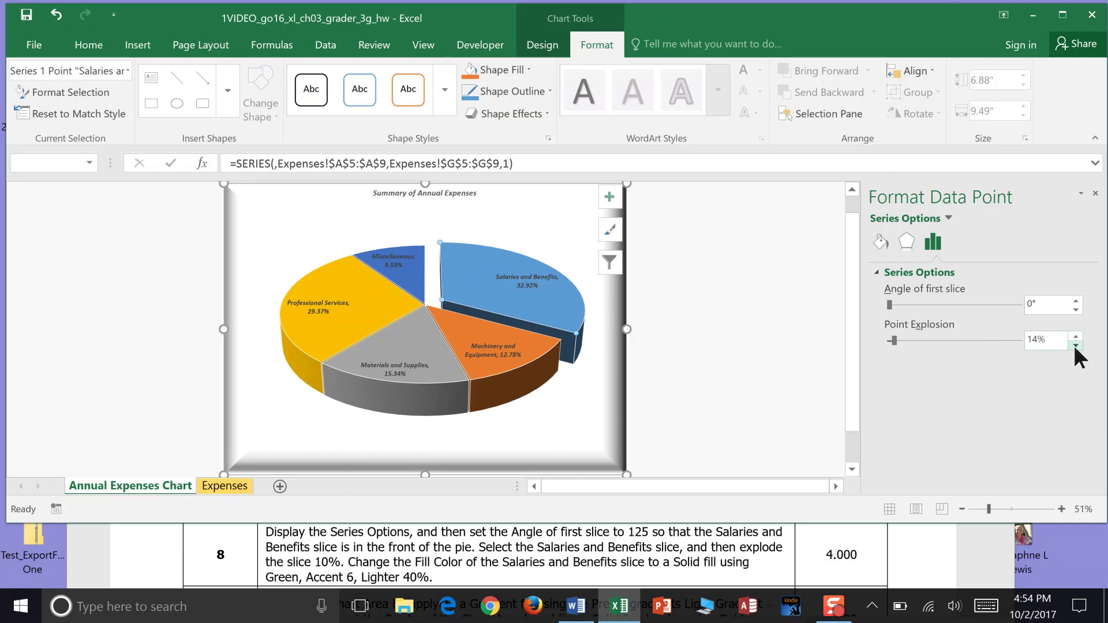
left_click(1076, 345)
left_click(1076, 345)
left_click(1076, 346)
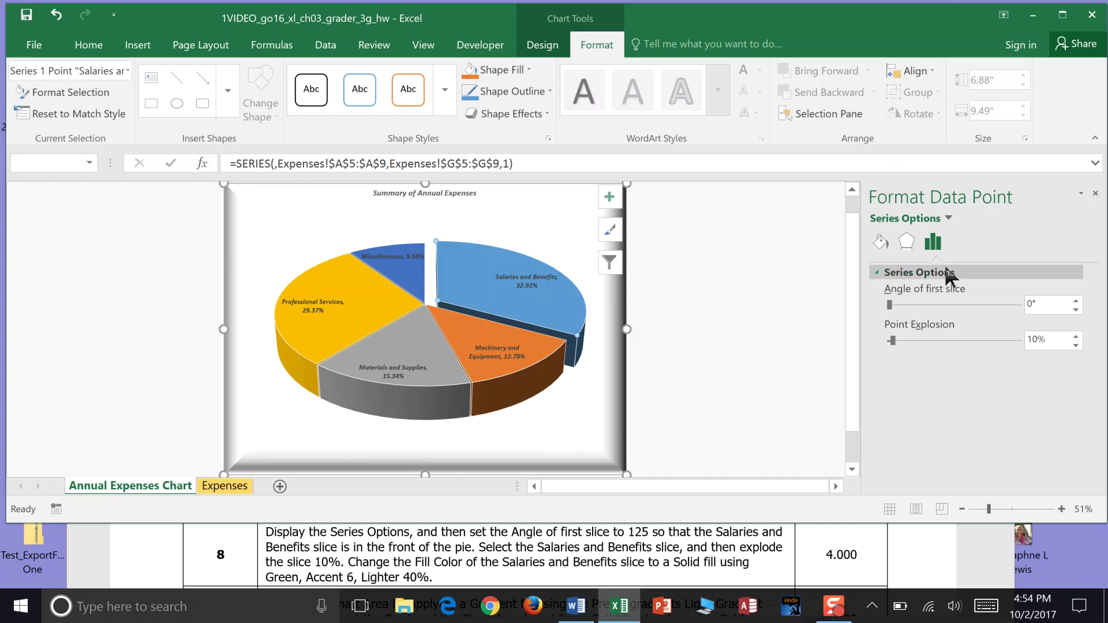
- Give the Salaries and Benefits slice a solid Green, Accent 6, Lighter 40% fill and save the workbook
left_click(879, 243)
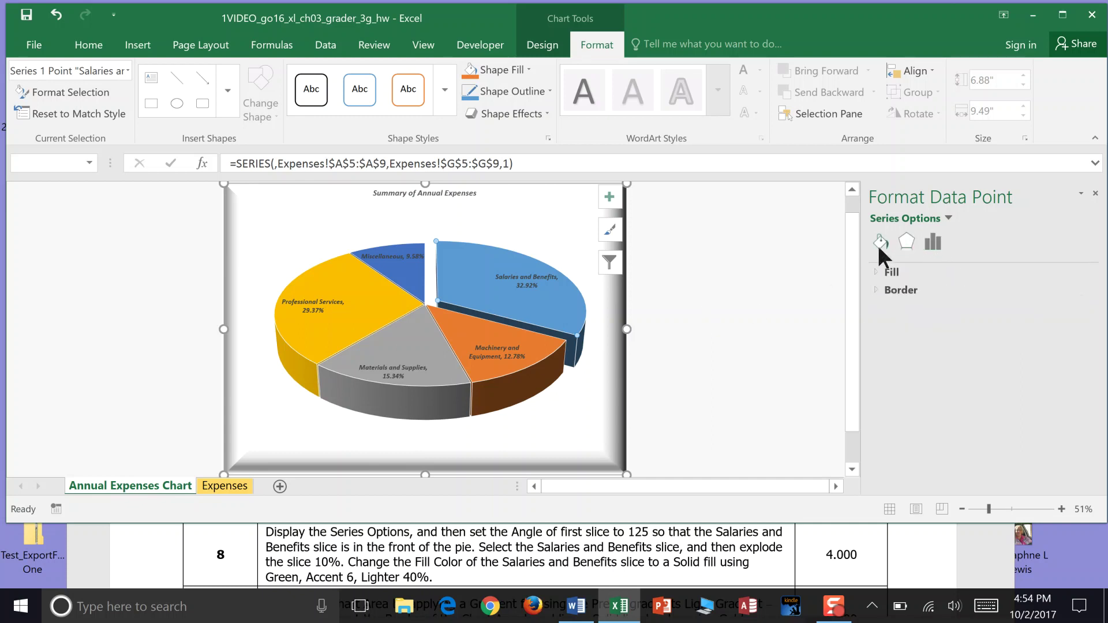
left_click(880, 269)
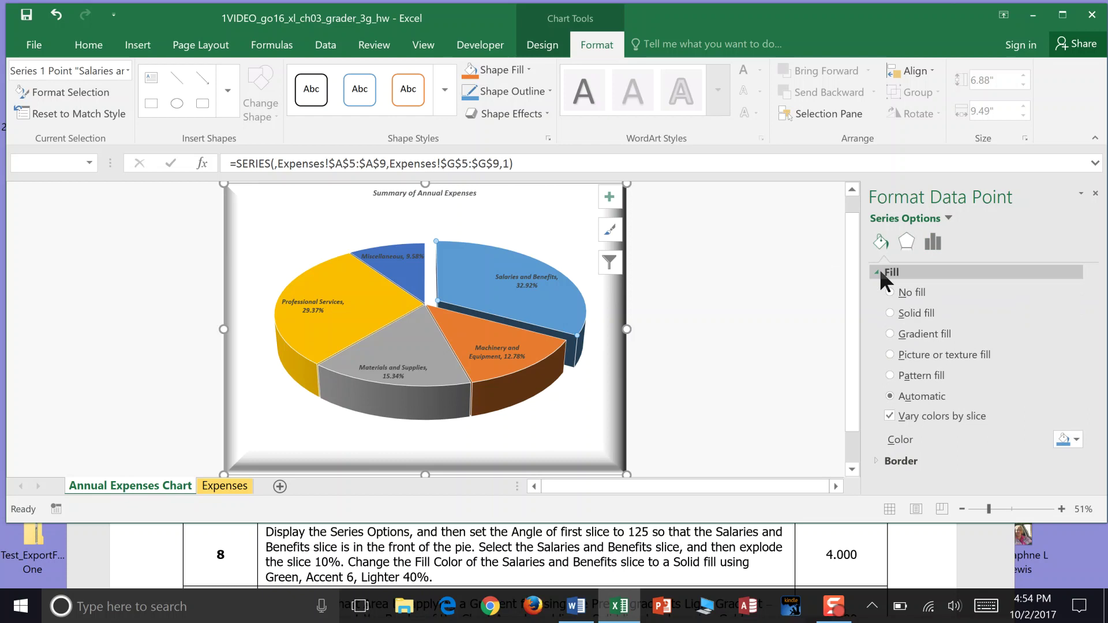
left_click(892, 311)
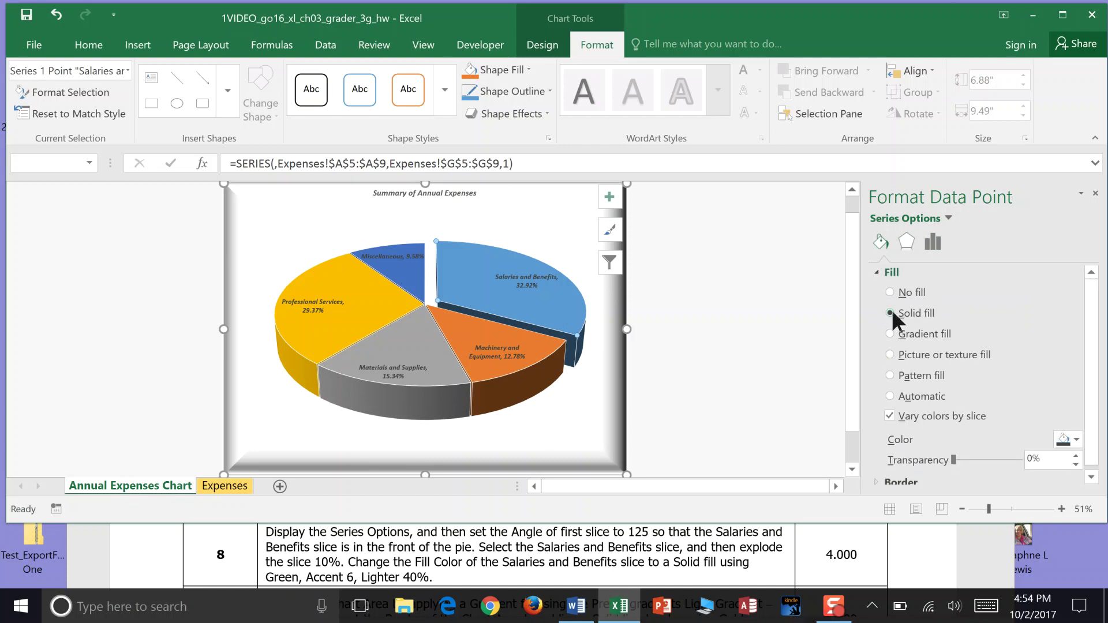
left_click(1074, 440)
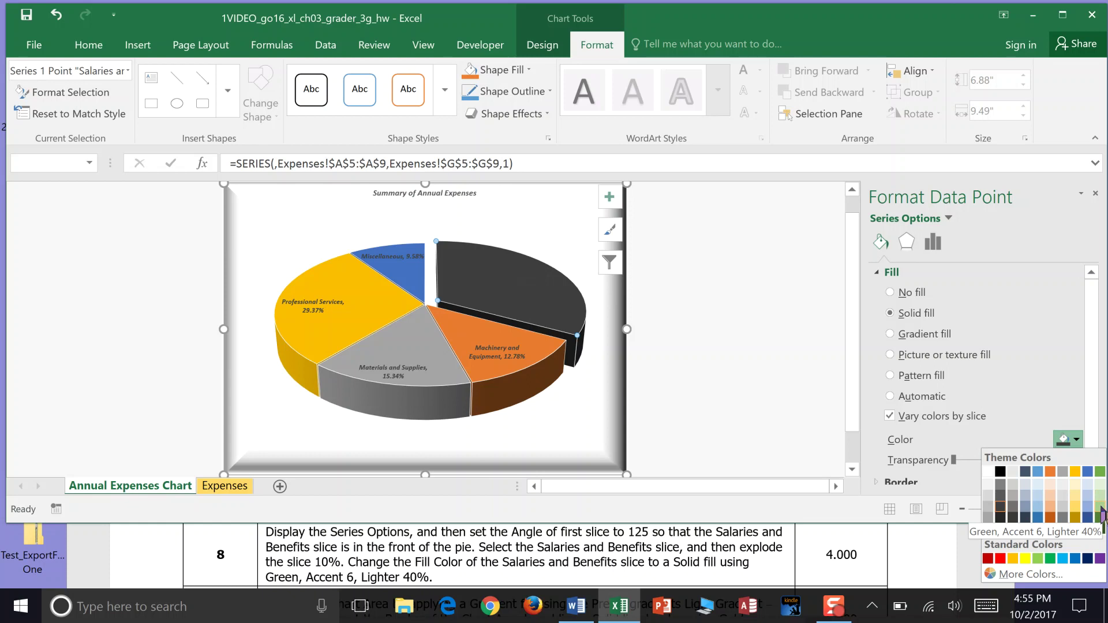
left_click(1101, 507)
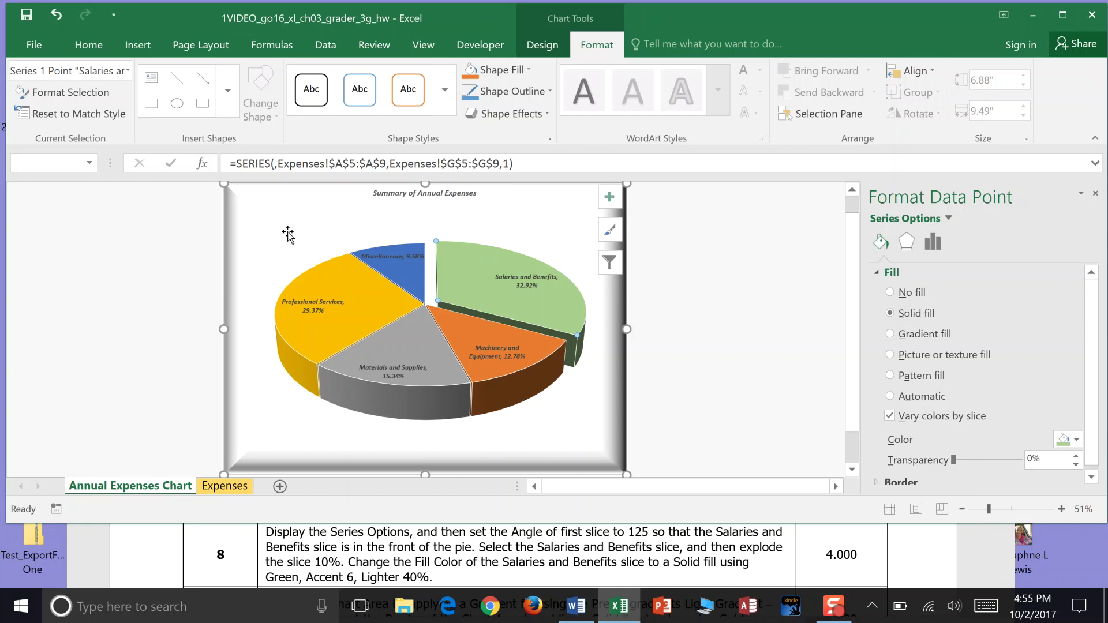
left_click(26, 15)
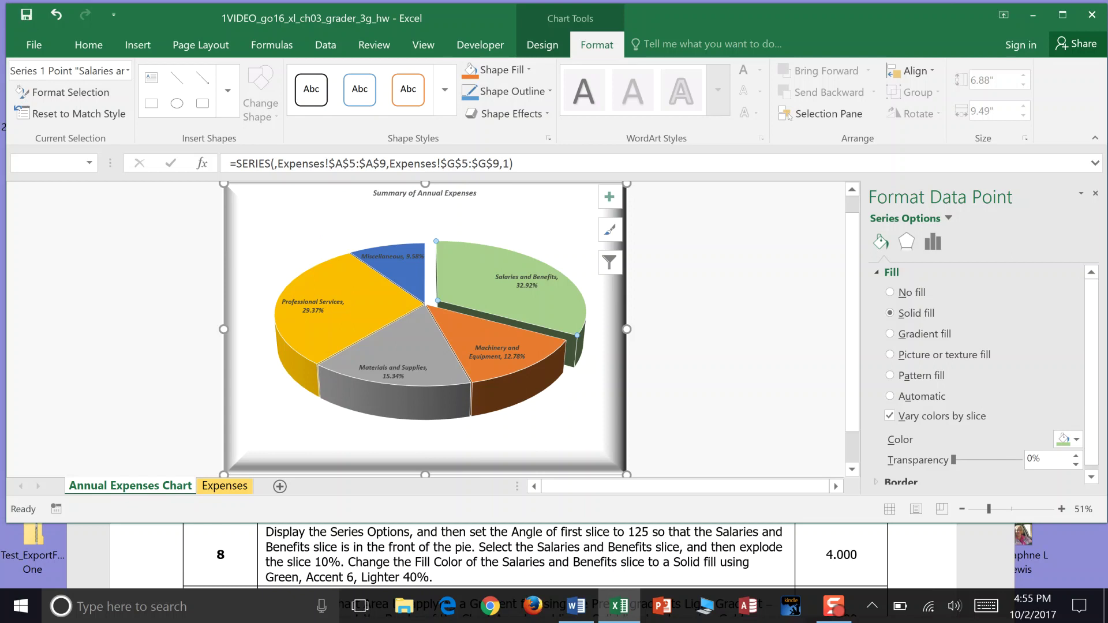